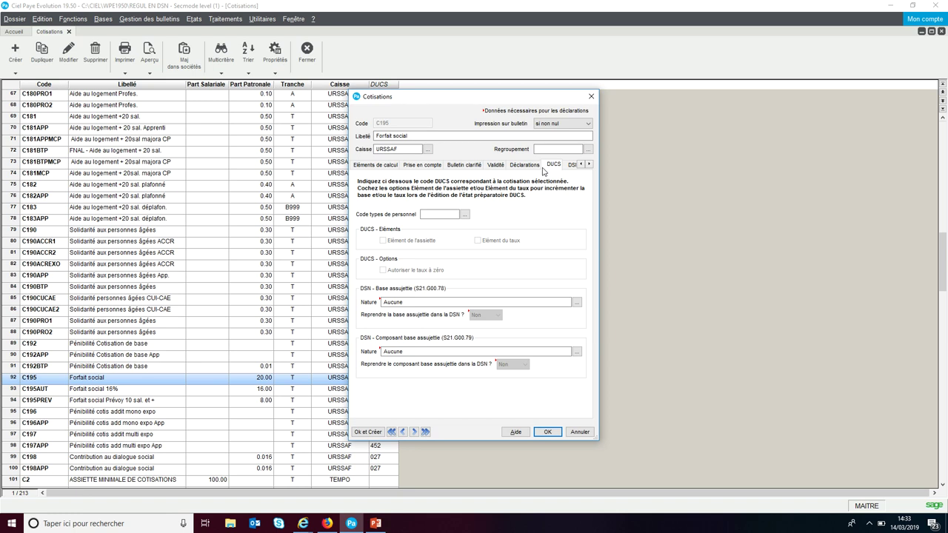
Step: Set C195 Forfait social's DUCS code to 012 and DSN base nature 14 (forfait social 20%), then save
{"action": "left_click", "coordinate": [465, 215]}
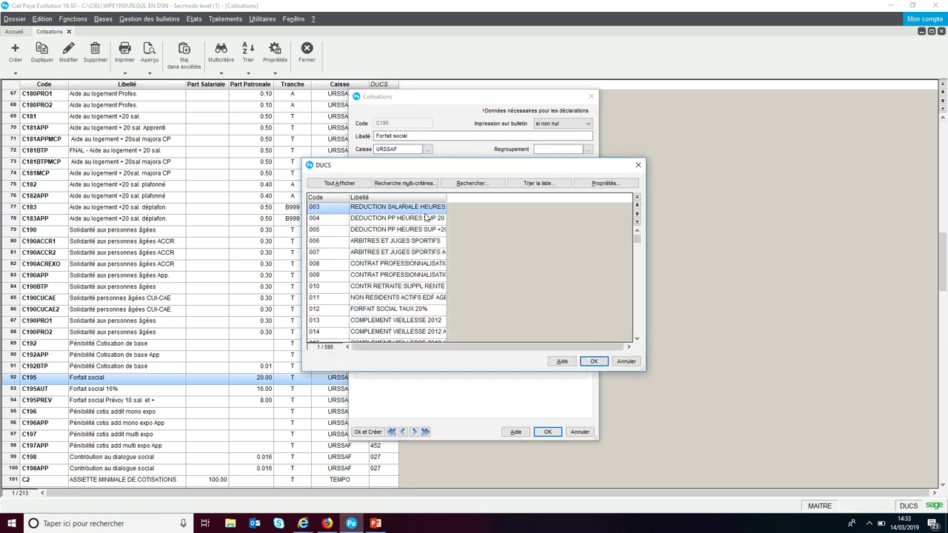
{"action": "left_click", "coordinate": [335, 312]}
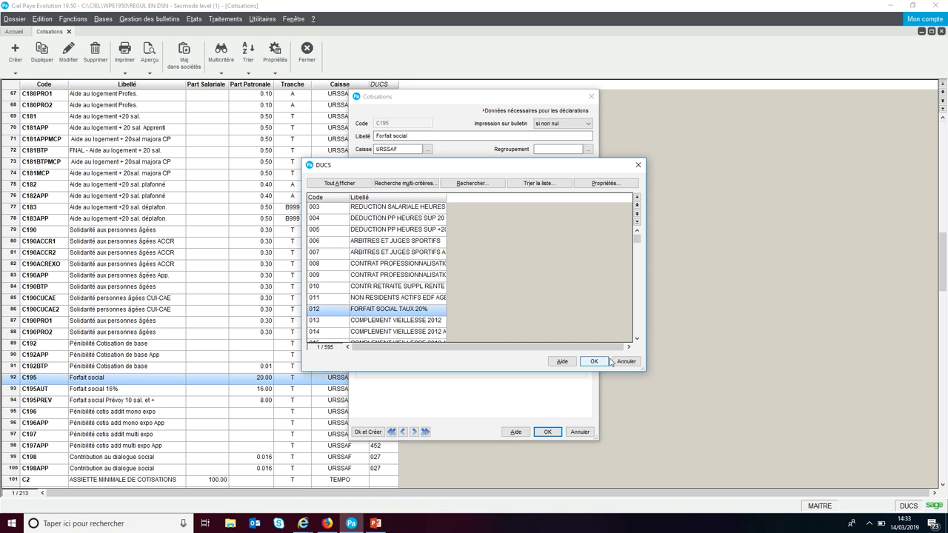
{"action": "left_click", "coordinate": [596, 362]}
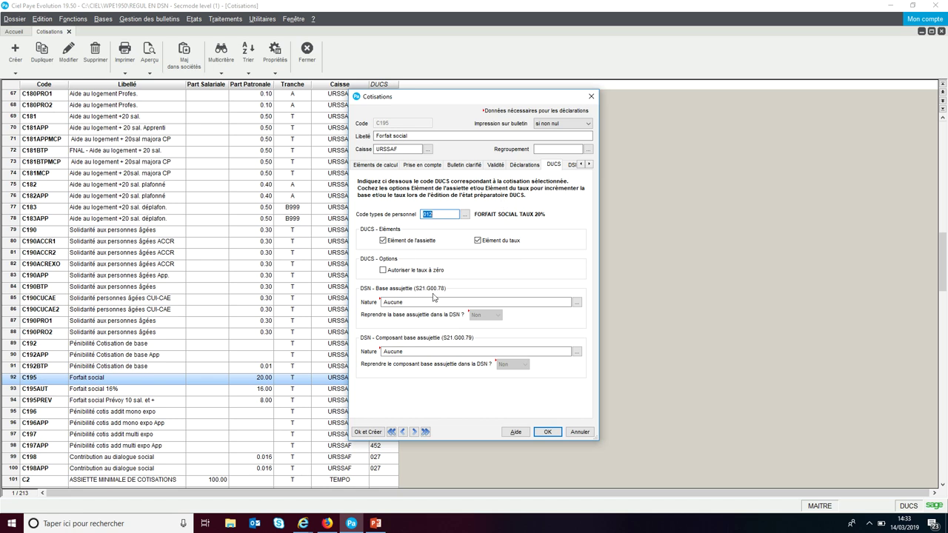
{"action": "left_click", "coordinate": [575, 302]}
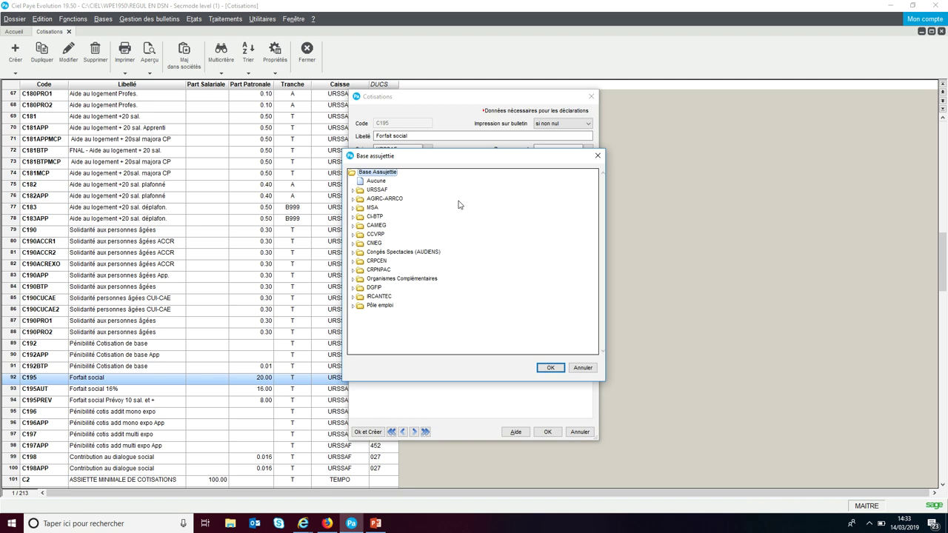
{"action": "left_click", "coordinate": [354, 190]}
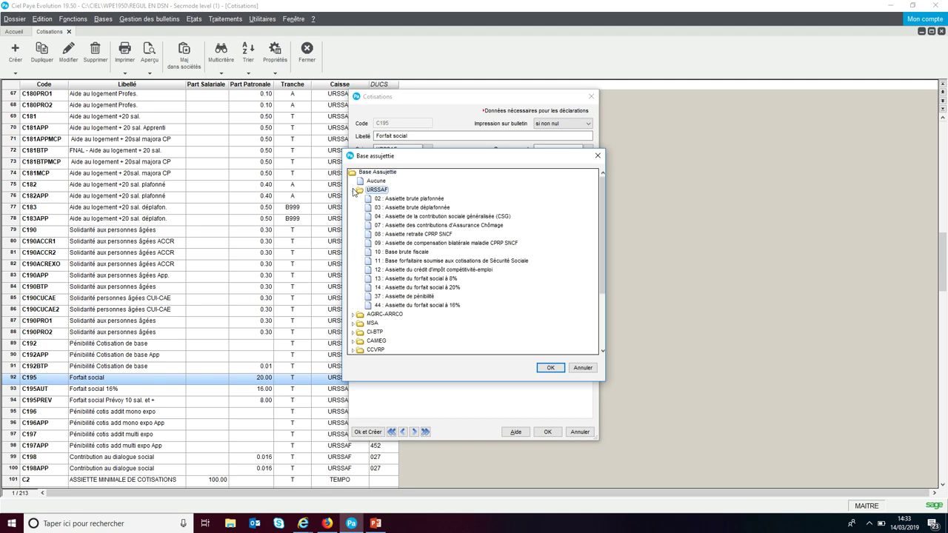
{"action": "left_click", "coordinate": [406, 289]}
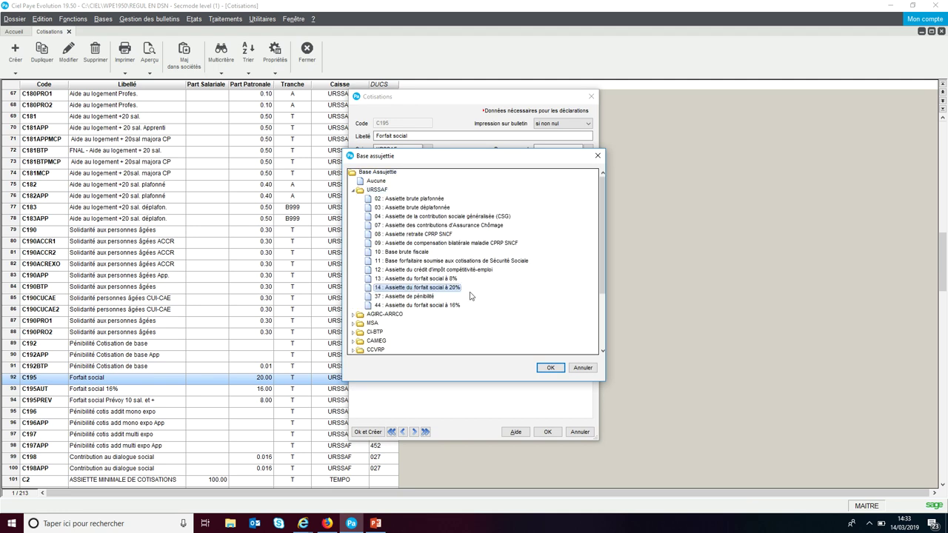
{"action": "left_click", "coordinate": [547, 368]}
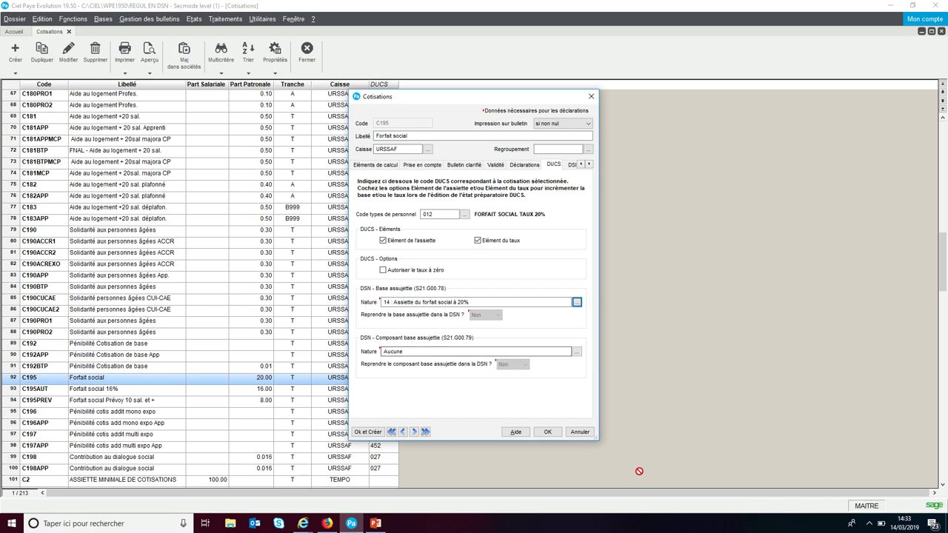
{"action": "left_click", "coordinate": [548, 432]}
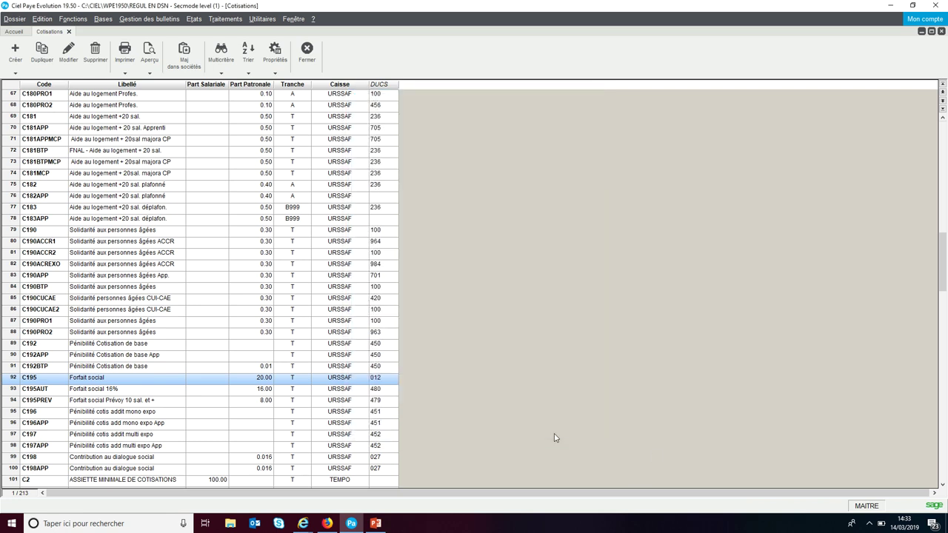
Step: Close the contributions list and briefly review the payslips list
{"action": "left_click", "coordinate": [308, 53]}
{"action": "left_click", "coordinate": [163, 17]}
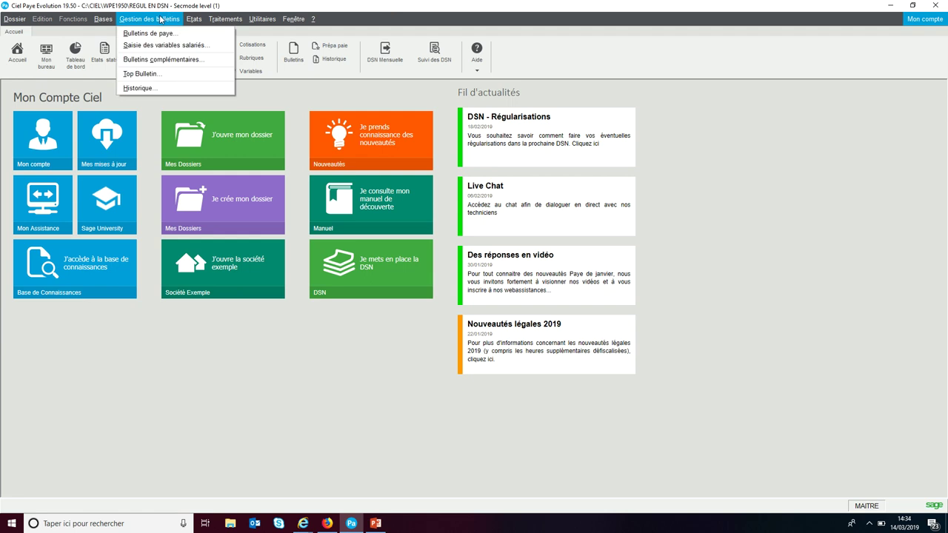
{"action": "left_click", "coordinate": [161, 33]}
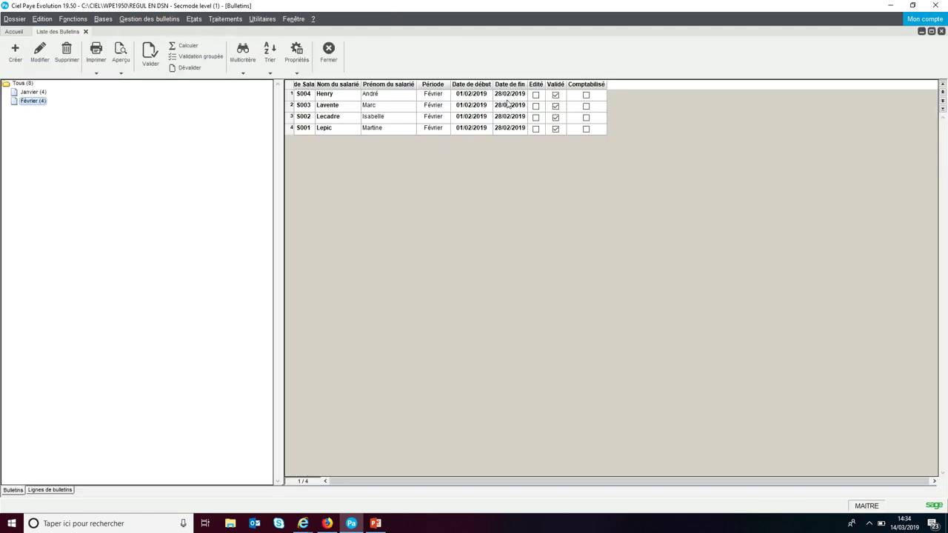
{"action": "left_click", "coordinate": [323, 59]}
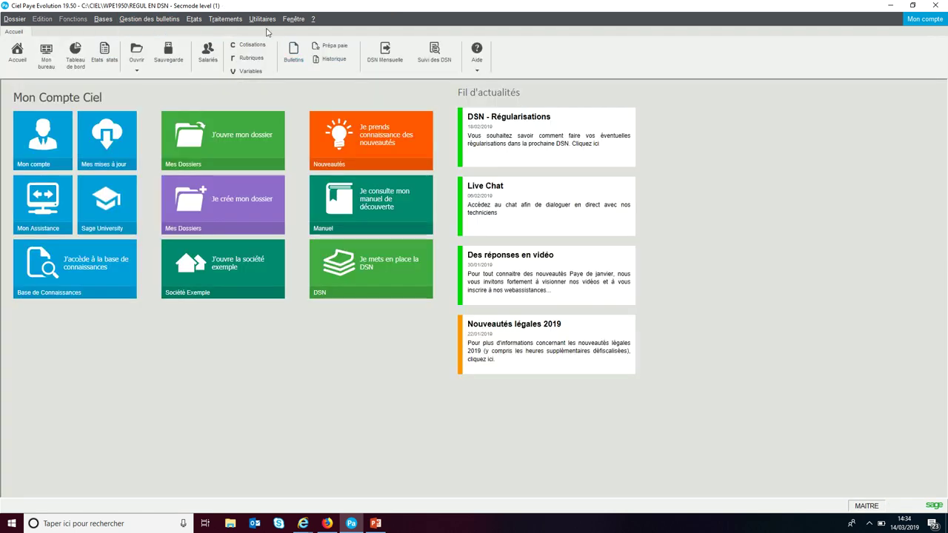
Step: Create the February 2019 monthly DSN after the pre-DSN check reports no anomalies
{"action": "left_click", "coordinate": [224, 19]}
{"action": "mouse_move", "coordinate": [251, 72]}
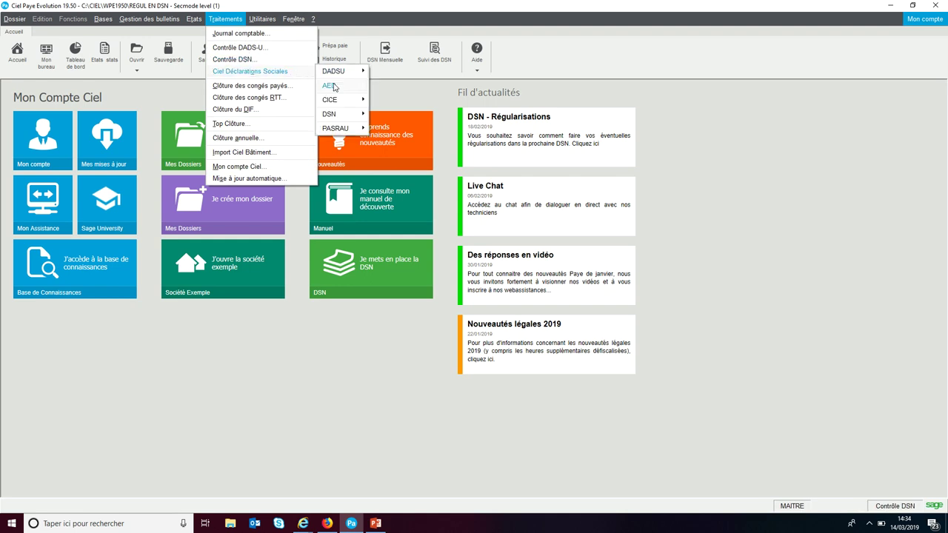
{"action": "mouse_move", "coordinate": [334, 115]}
{"action": "left_click", "coordinate": [385, 139]}
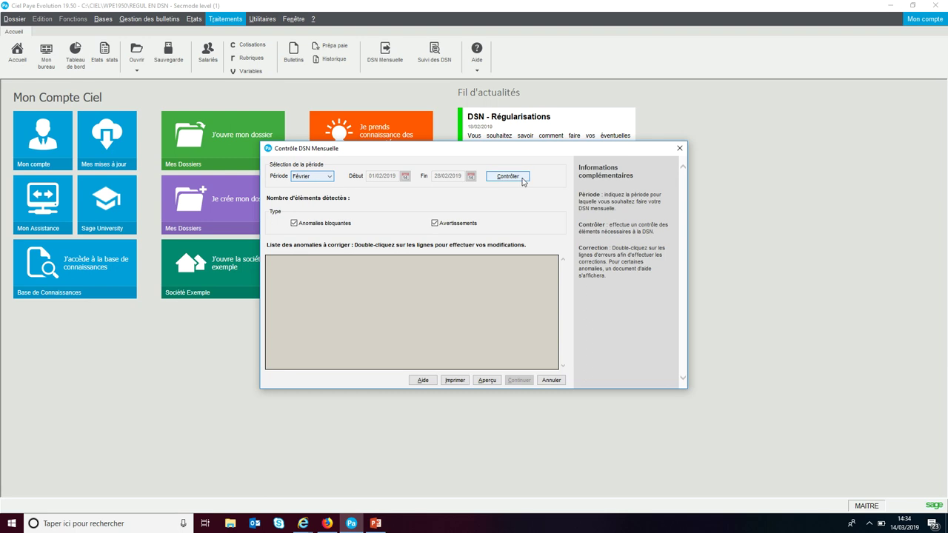
{"action": "left_click", "coordinate": [510, 176]}
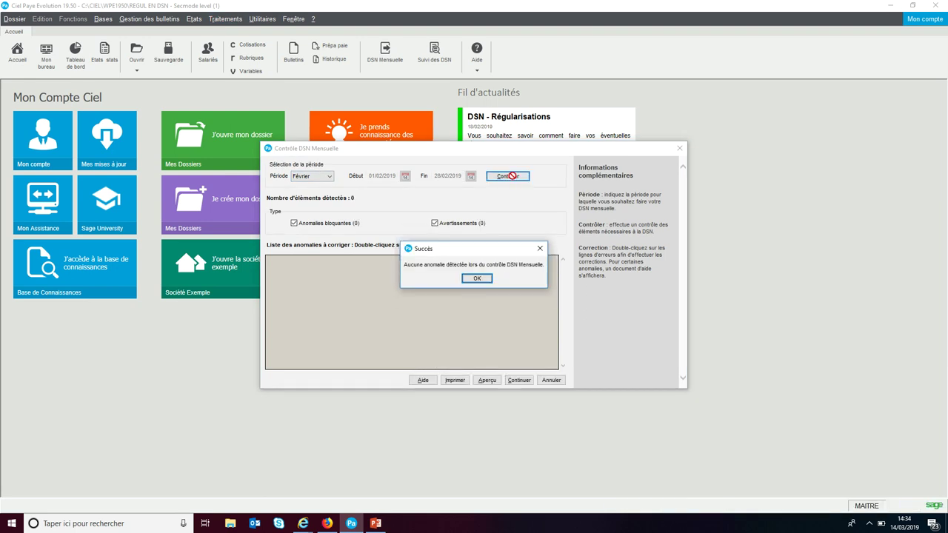
{"action": "left_click", "coordinate": [476, 280]}
{"action": "left_click", "coordinate": [520, 379]}
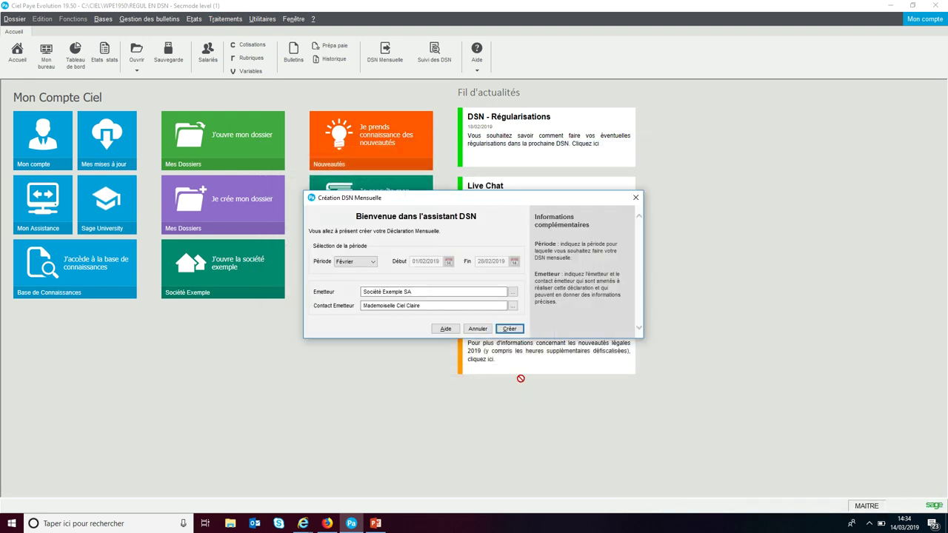
{"action": "left_click", "coordinate": [510, 328]}
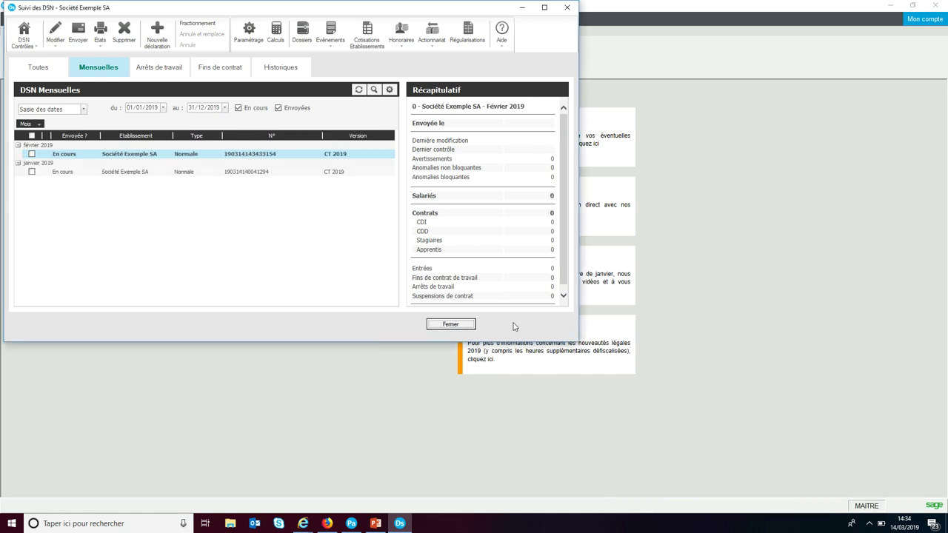
Step: Check February's Urssaf statement and employee forfait social base 14 (540.00), save, then open January 2019
{"action": "double_click", "coordinate": [104, 157]}
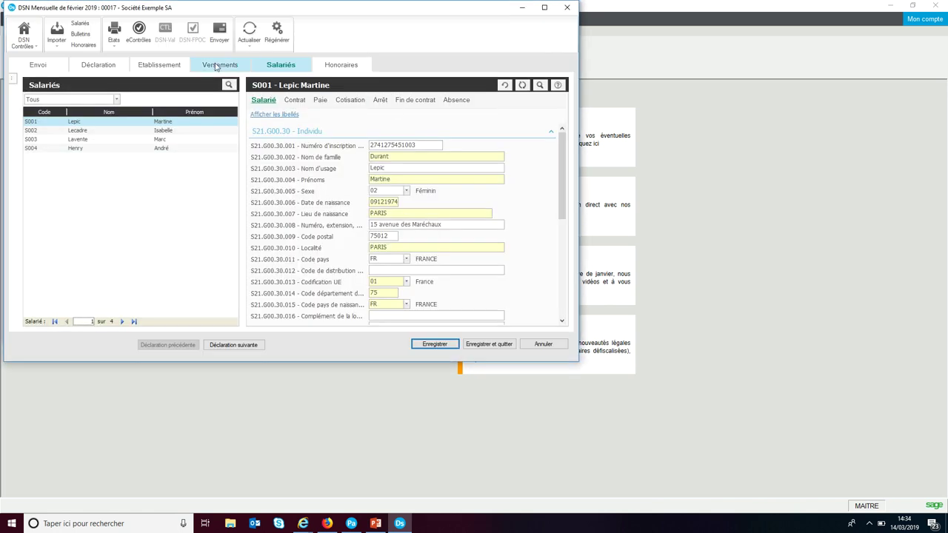
{"action": "left_click", "coordinate": [210, 67]}
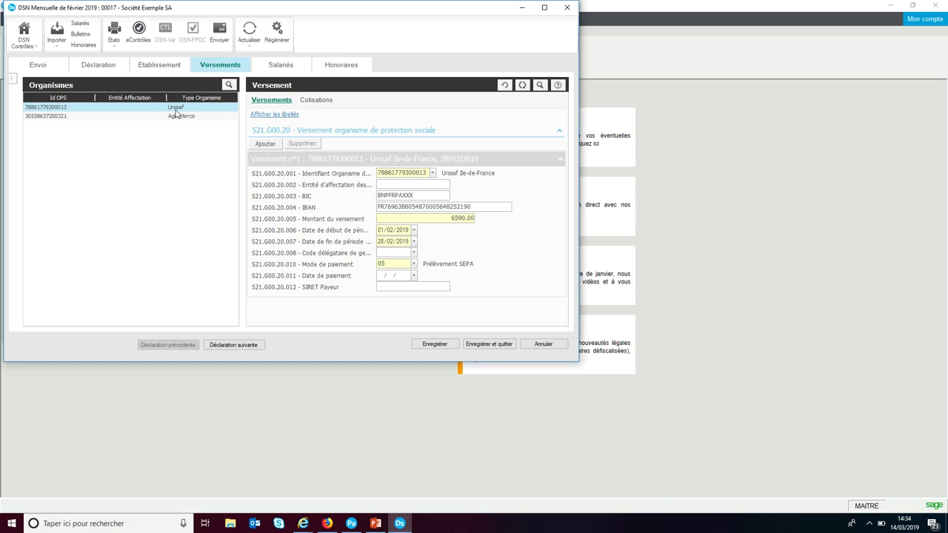
{"action": "left_click", "coordinate": [317, 100]}
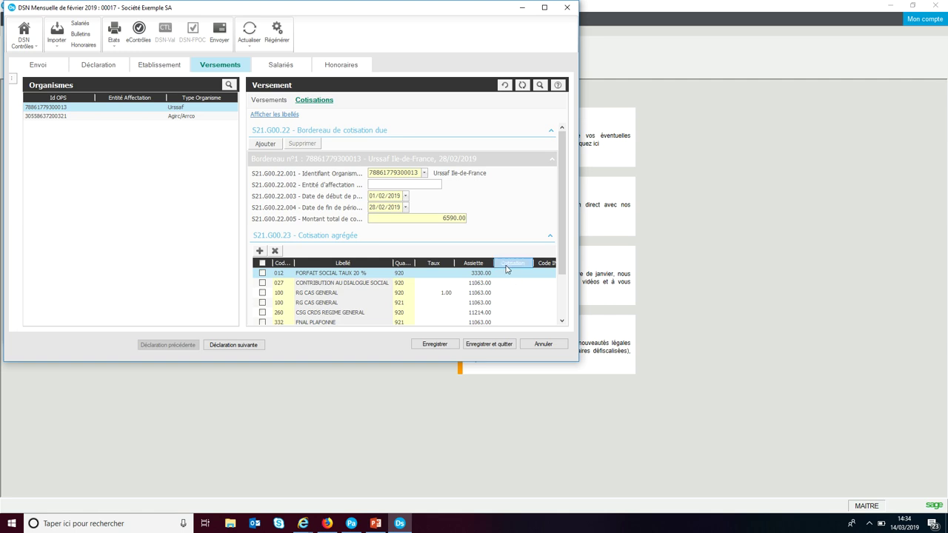
{"action": "left_click", "coordinate": [274, 66]}
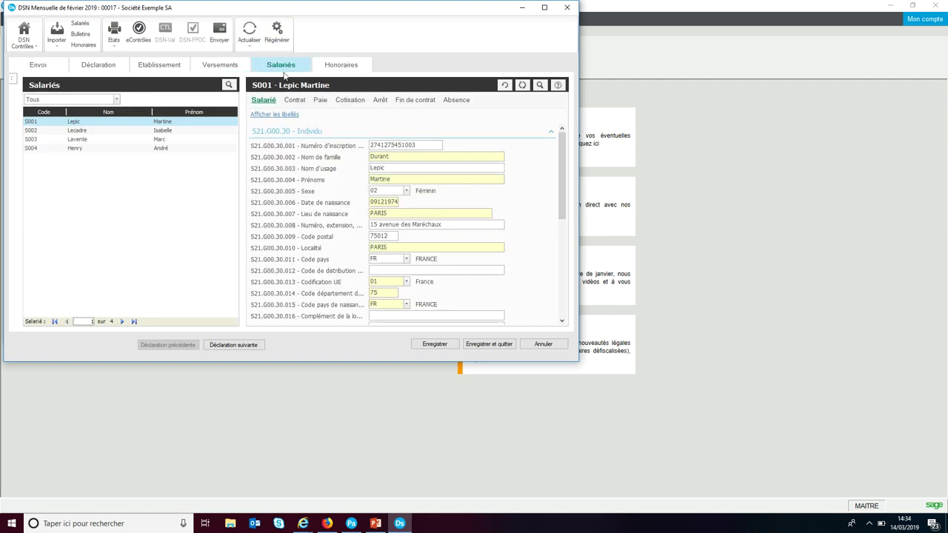
{"action": "left_click", "coordinate": [355, 102]}
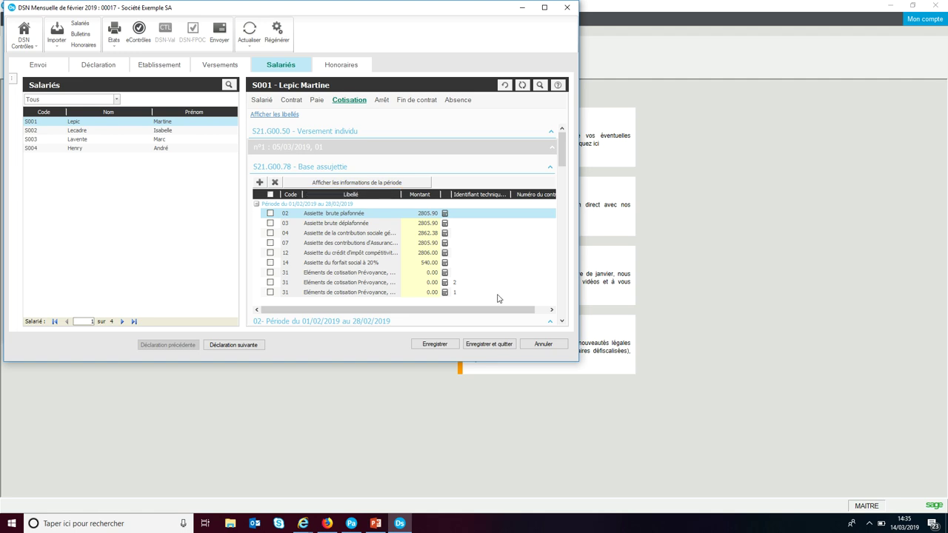
{"action": "left_click", "coordinate": [489, 347]}
{"action": "double_click", "coordinate": [144, 172]}
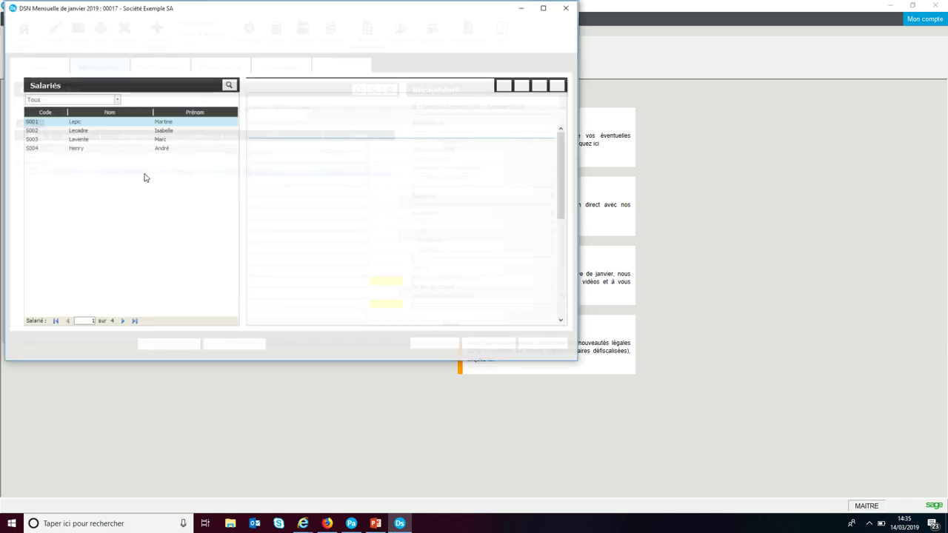
Step: Check January's Urssaf statement and employee contribution bases, then save and close it
{"action": "left_click", "coordinate": [231, 71]}
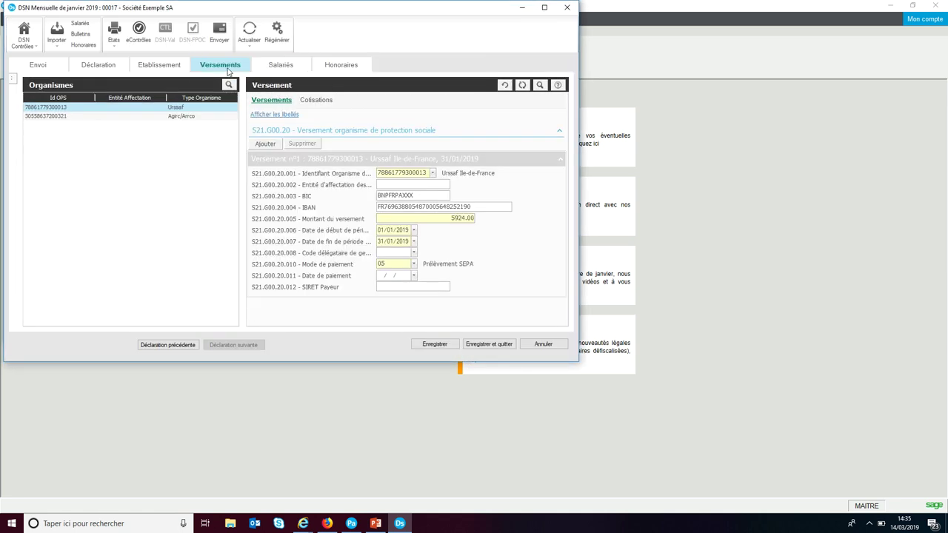
{"action": "left_click", "coordinate": [315, 101]}
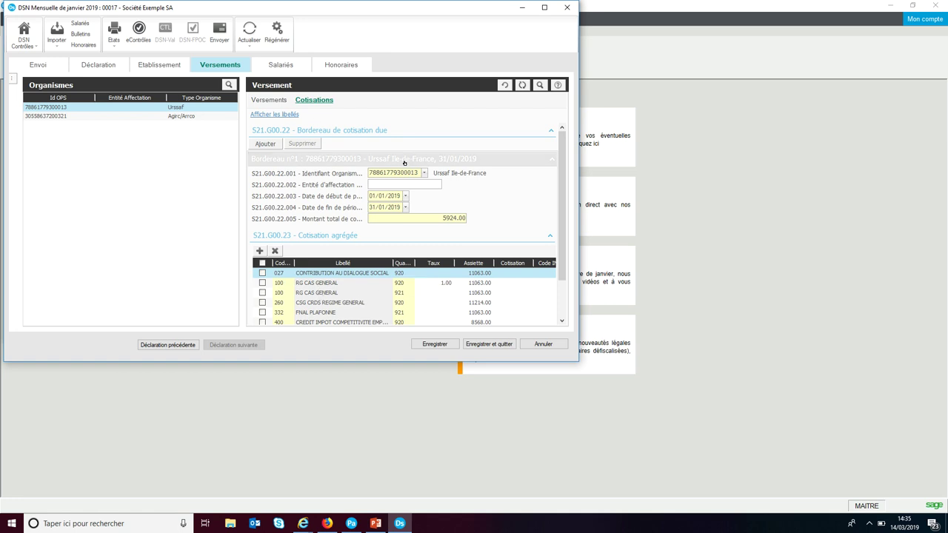
{"action": "left_click", "coordinate": [294, 69]}
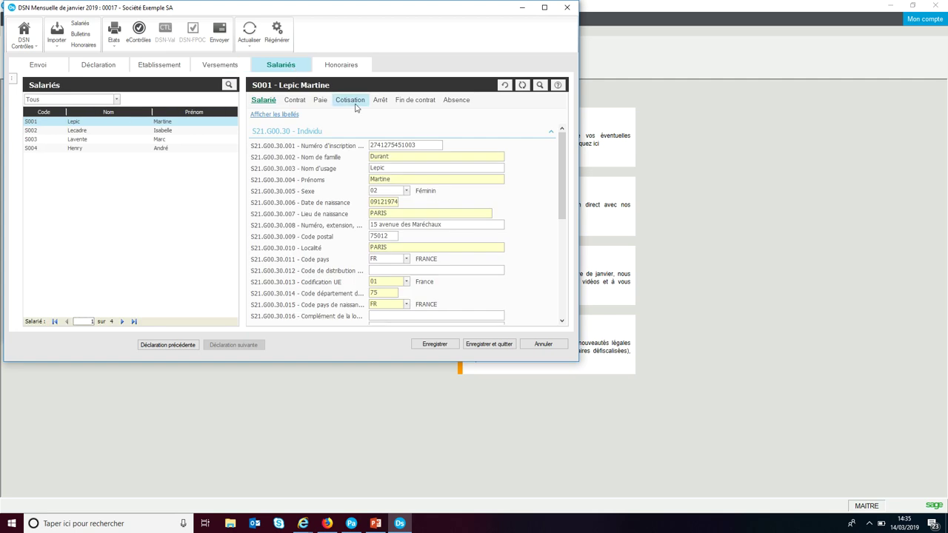
{"action": "left_click", "coordinate": [349, 100]}
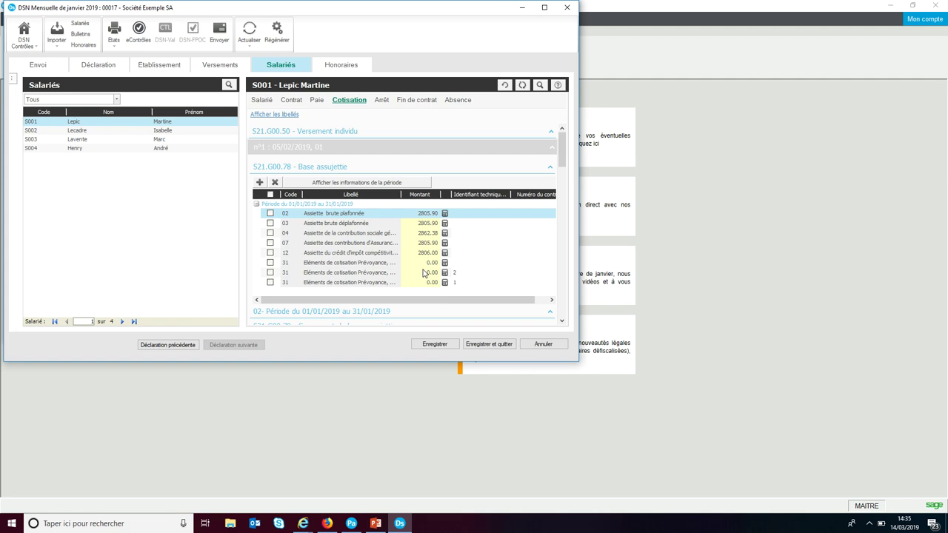
{"action": "left_click", "coordinate": [471, 345]}
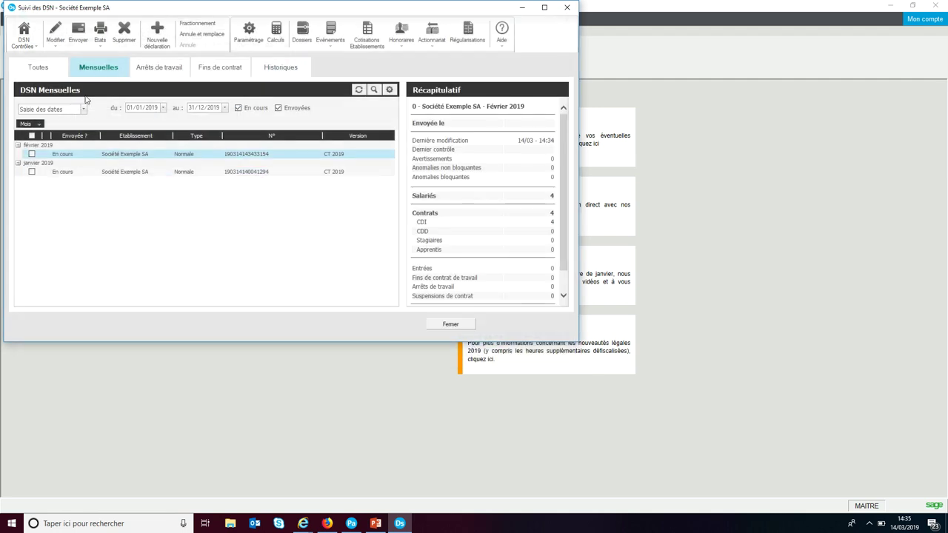
Step: In the February declaration's contribution bordereaux, add a new empty URSSAF bordereau
{"action": "double_click", "coordinate": [89, 156]}
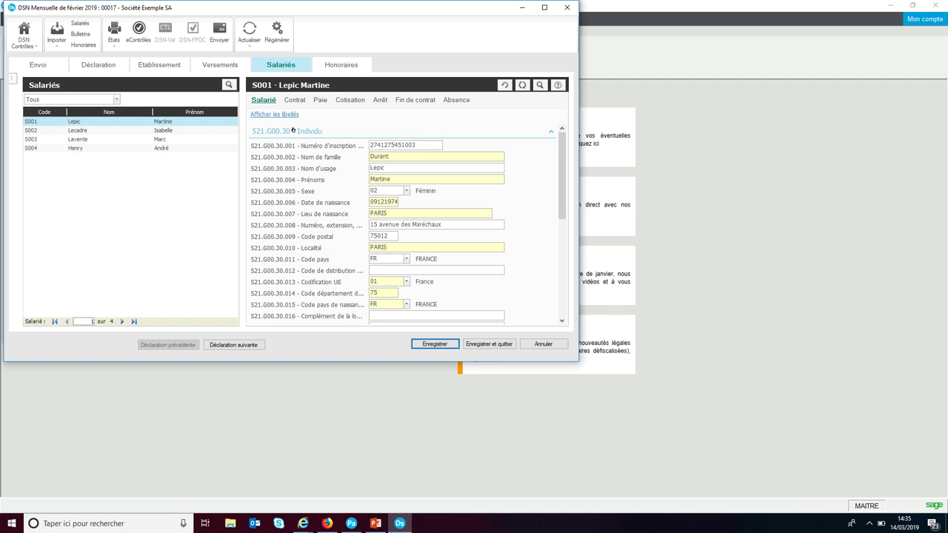
{"action": "left_click", "coordinate": [231, 67]}
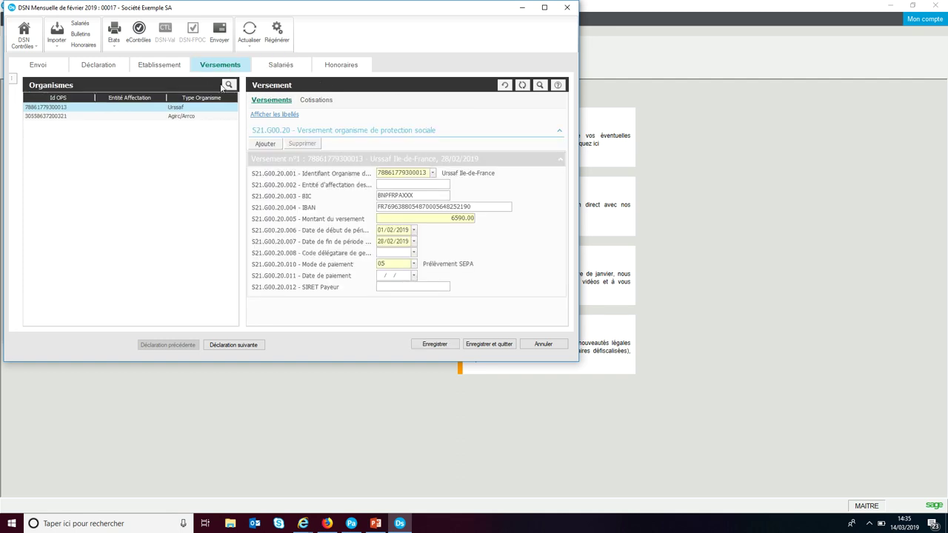
{"action": "left_click", "coordinate": [311, 106]}
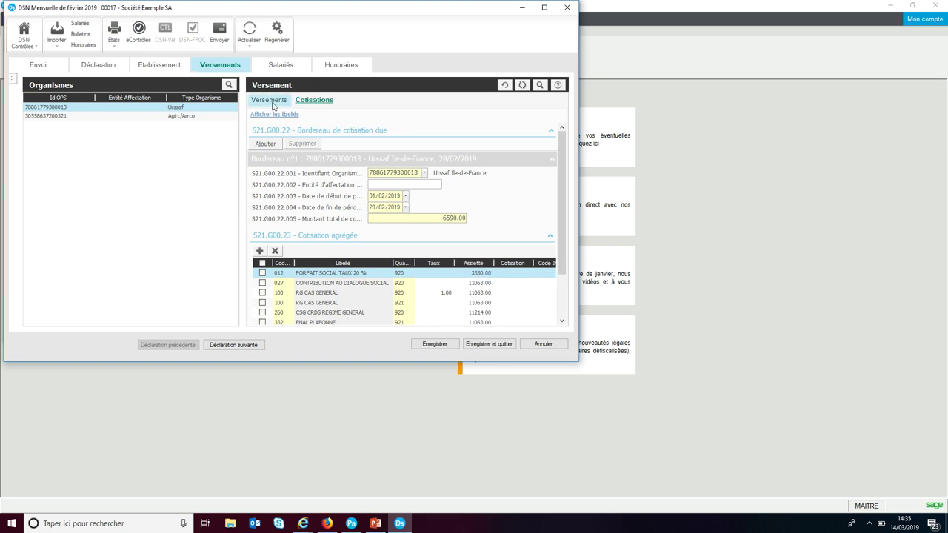
{"action": "left_click", "coordinate": [266, 146]}
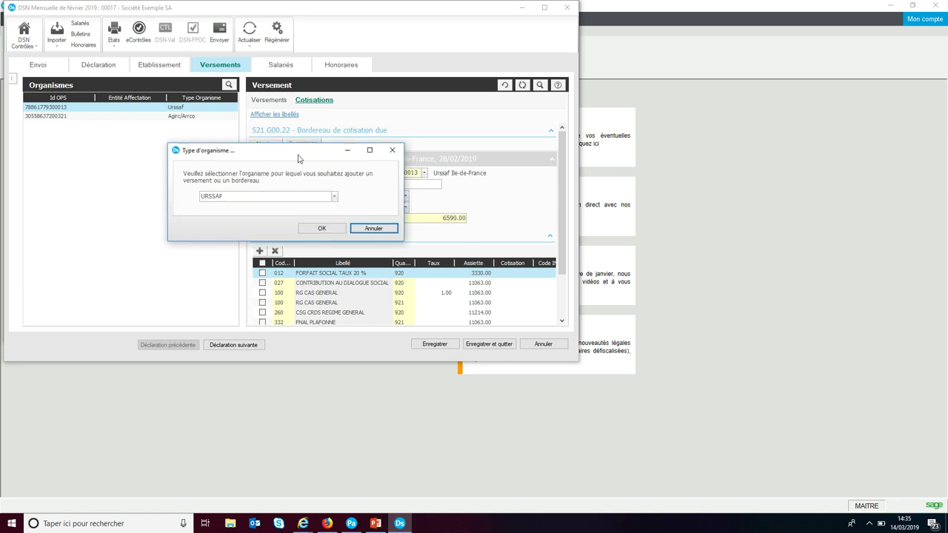
{"action": "left_click", "coordinate": [297, 237]}
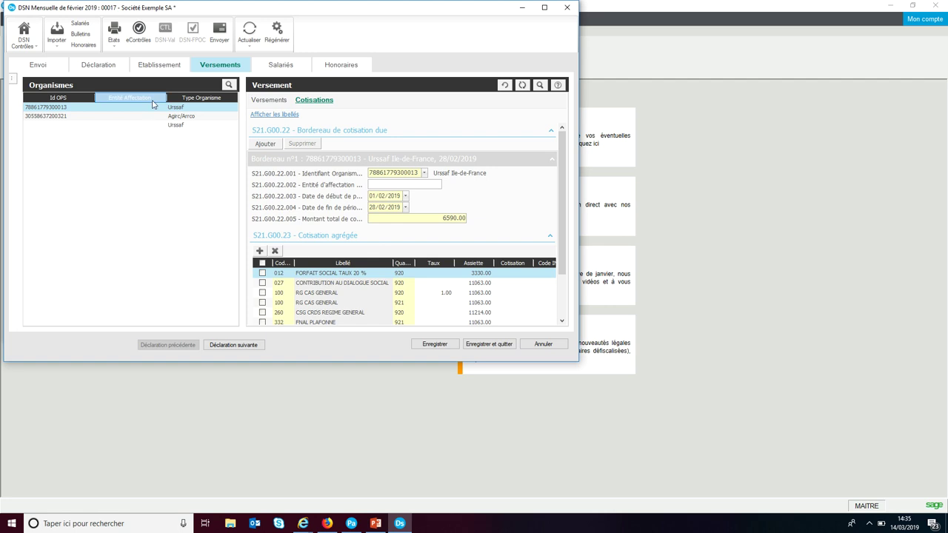
{"action": "left_click", "coordinate": [152, 127]}
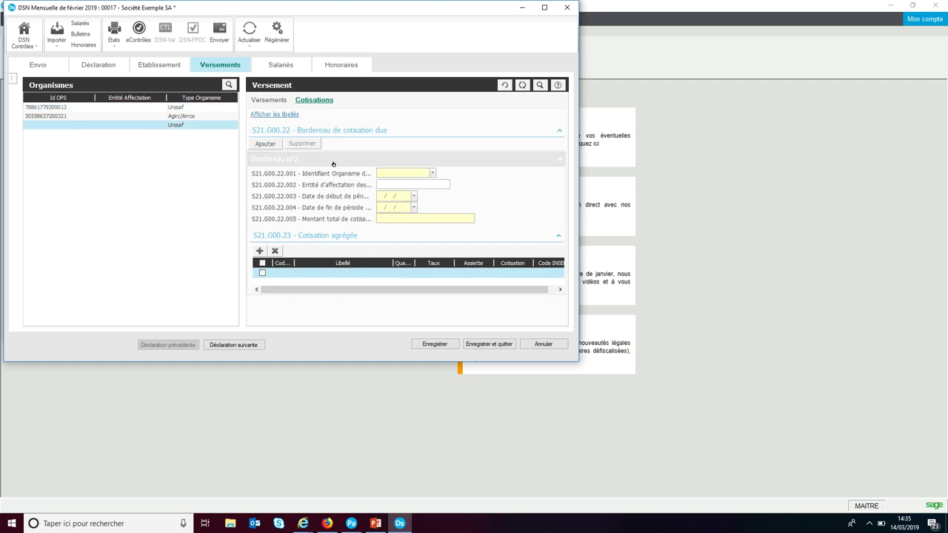
Step: Assign it to Urssaf Ile-de-France with period 01/01 to 31/01 and a 120 total
{"action": "left_click", "coordinate": [432, 174]}
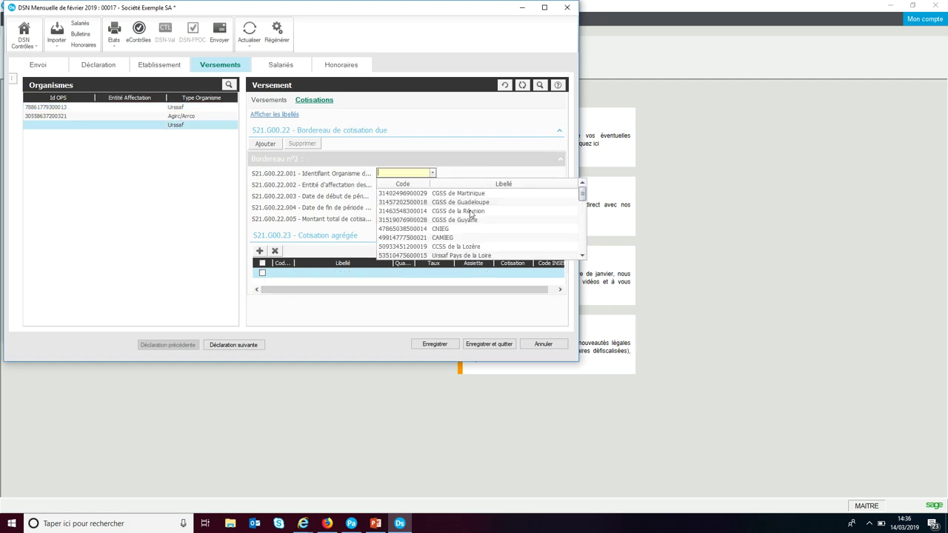
{"action": "left_click_drag", "start_coordinate": [582, 194], "coordinate": [583, 222]}
{"action": "left_click", "coordinate": [490, 232]}
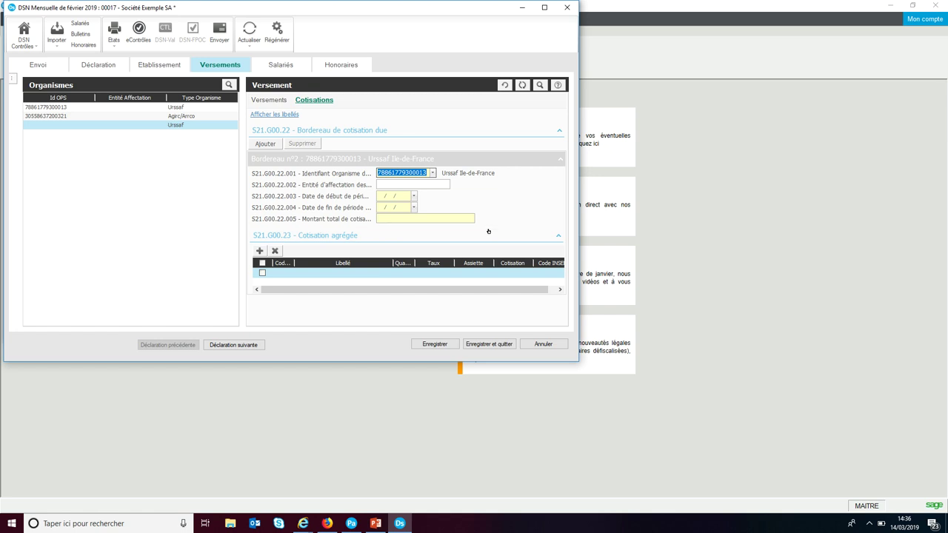
{"action": "left_click", "coordinate": [379, 195]}
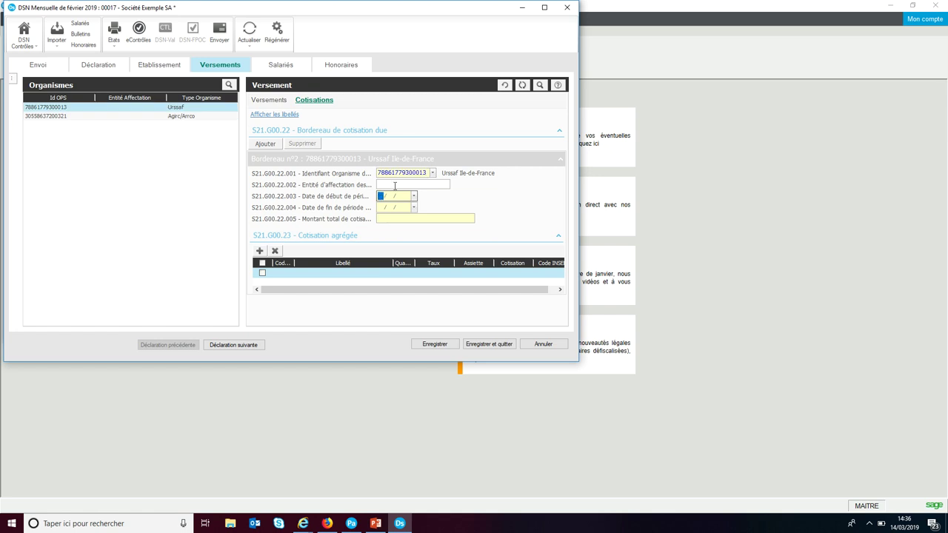
{"action": "type", "text": "01/01/2019"}
{"action": "key", "text": "Tab"}
{"action": "type", "text": "31/01"}
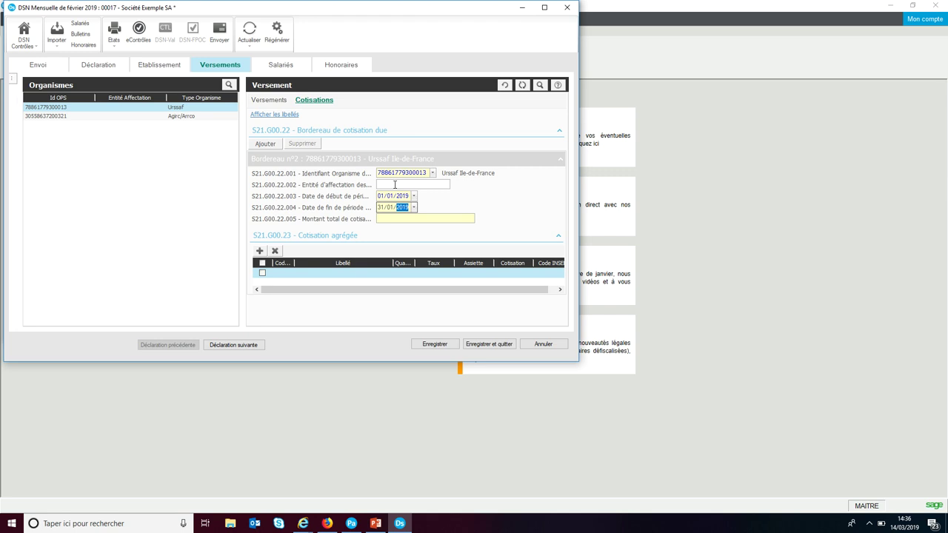
{"action": "left_click", "coordinate": [446, 217]}
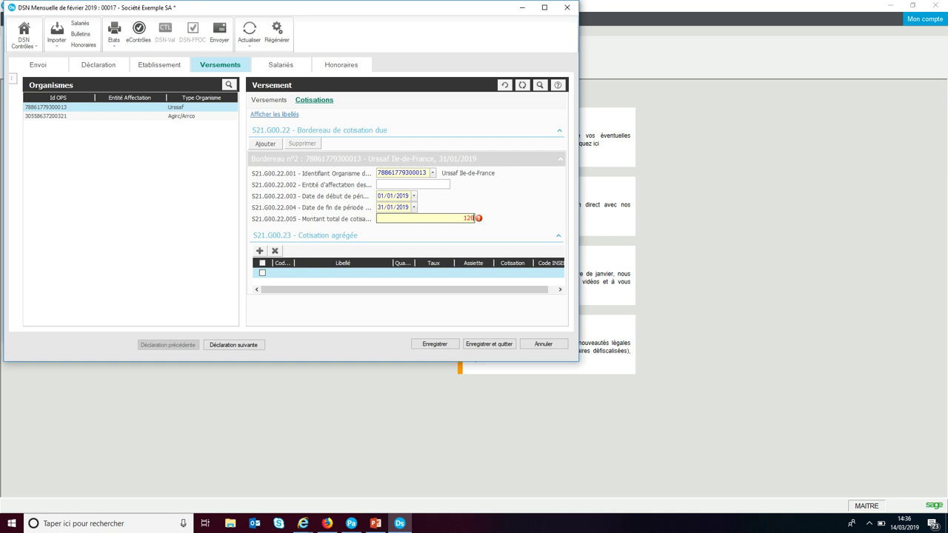
{"action": "left_click", "coordinate": [281, 272]}
Step: Add aggregated line 012 FORFAIT SOCIAL TAUX 20 %, qualifier 920 Autre assiette, base 3300, and save
{"action": "left_click", "coordinate": [289, 273]}
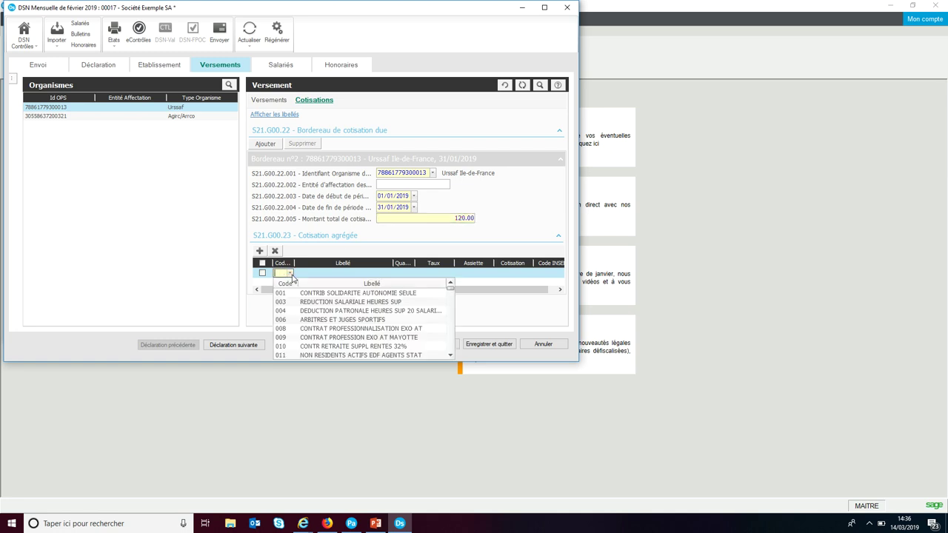
{"action": "scroll", "coordinate": [288, 346], "scroll_direction": "down", "scroll_amount": 1}
{"action": "left_click", "coordinate": [300, 337]}
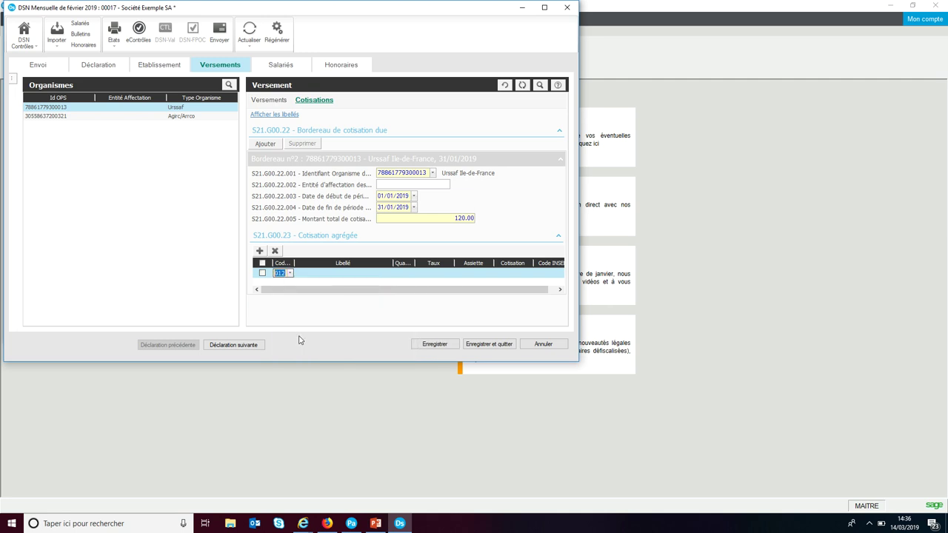
{"action": "left_click", "coordinate": [403, 272]}
{"action": "left_click", "coordinate": [409, 273]}
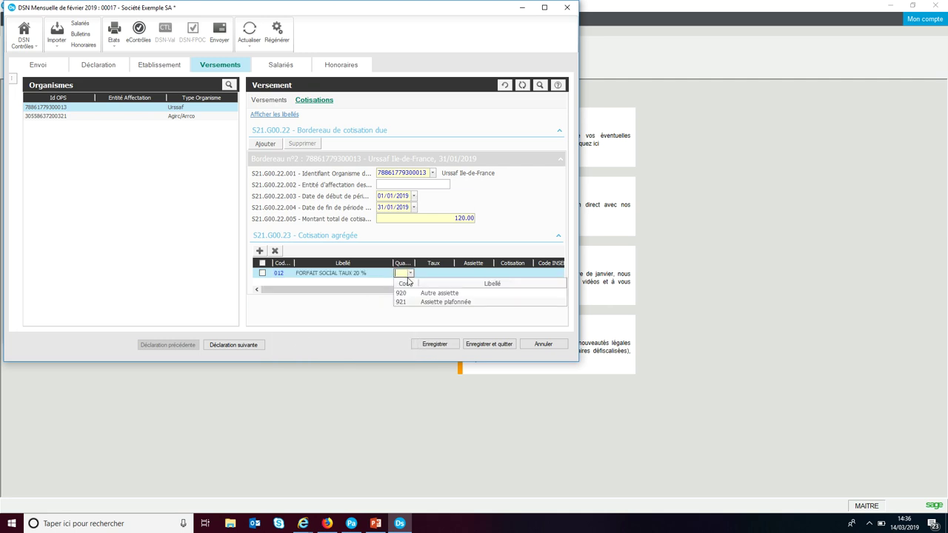
{"action": "left_click", "coordinate": [399, 293]}
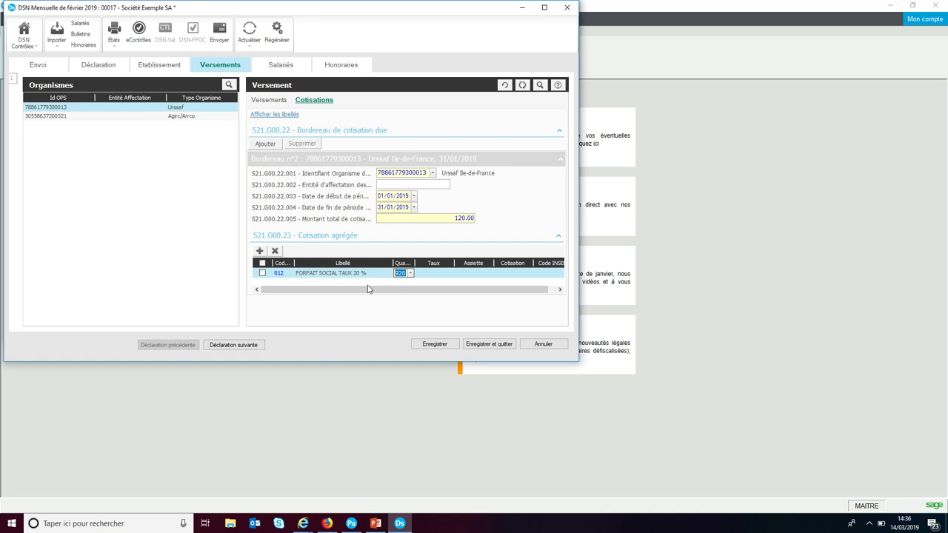
{"action": "left_click", "coordinate": [467, 273]}
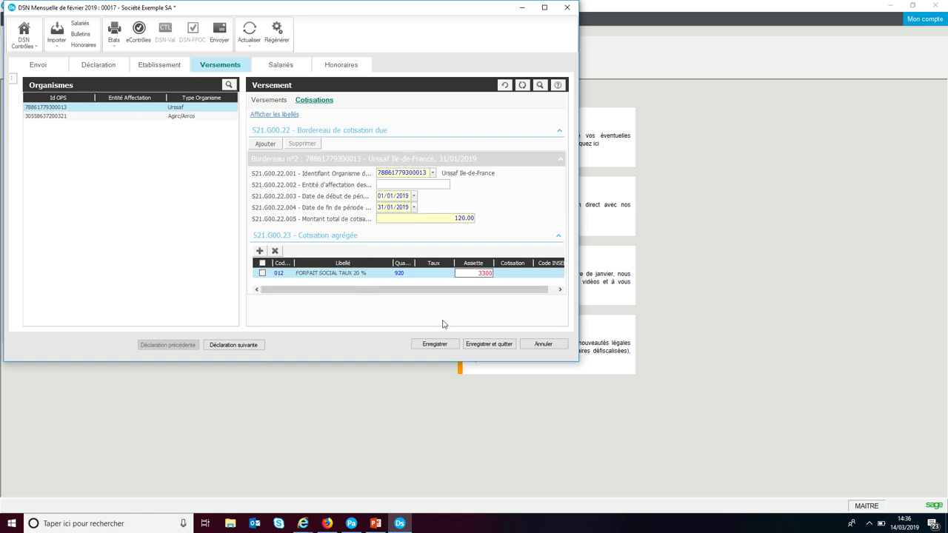
{"action": "left_click", "coordinate": [436, 345]}
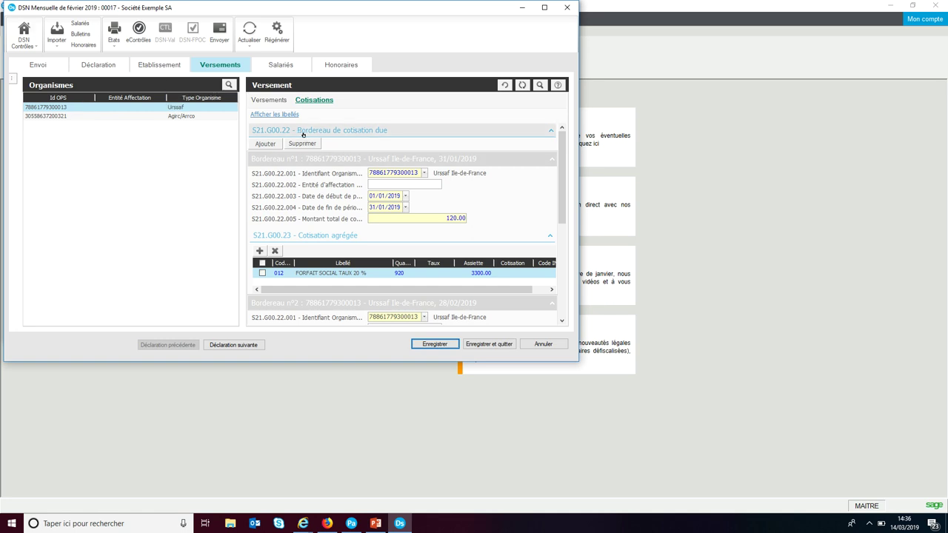
Step: Review both Urssaf bordereaux (120.00 and 6590.00), then show the payment details
{"action": "left_click", "coordinate": [196, 110]}
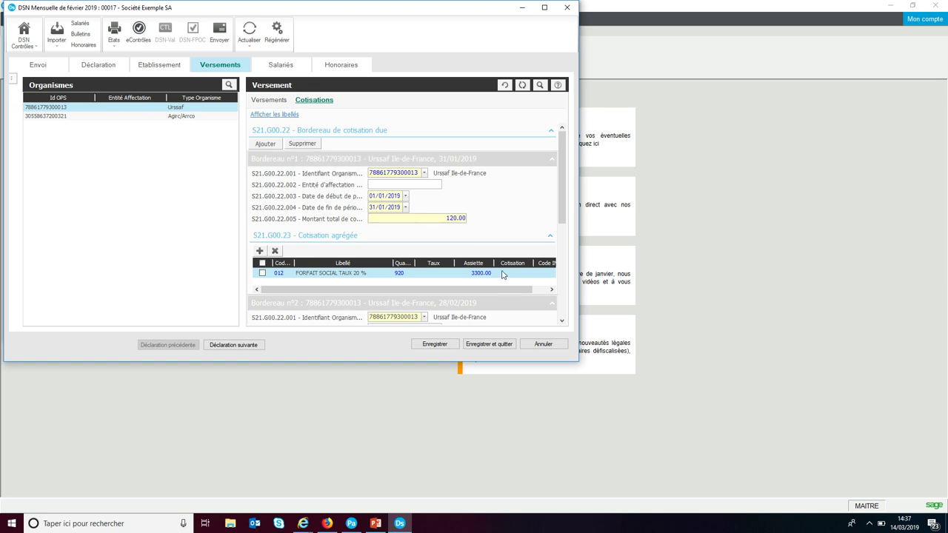
{"action": "scroll", "coordinate": [418, 288], "scroll_direction": "down", "scroll_amount": 3}
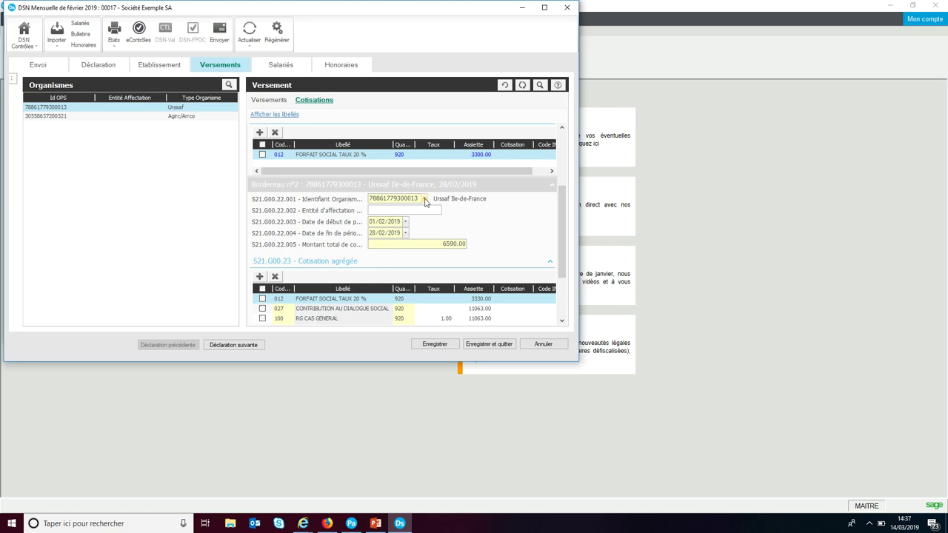
{"action": "left_click", "coordinate": [273, 101]}
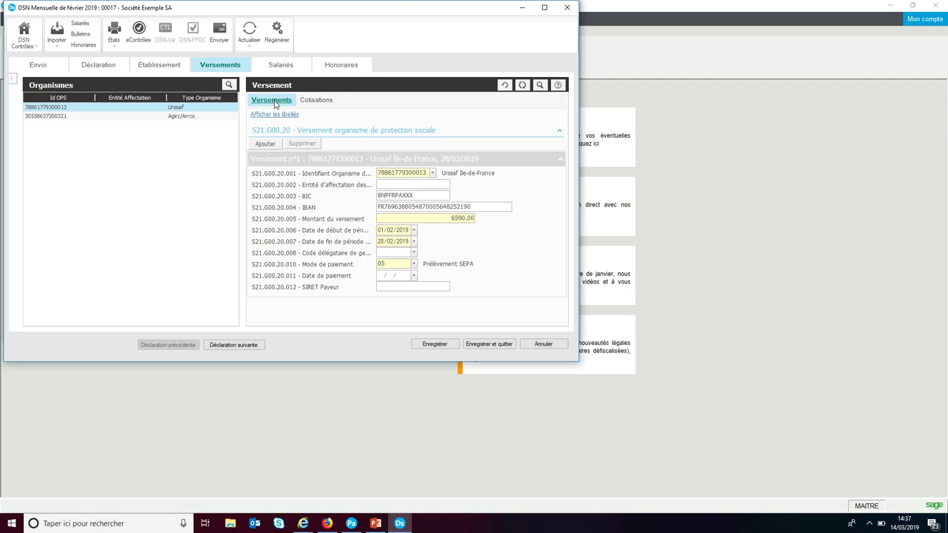
{"action": "left_click", "coordinate": [270, 145]}
{"action": "left_click", "coordinate": [332, 216]}
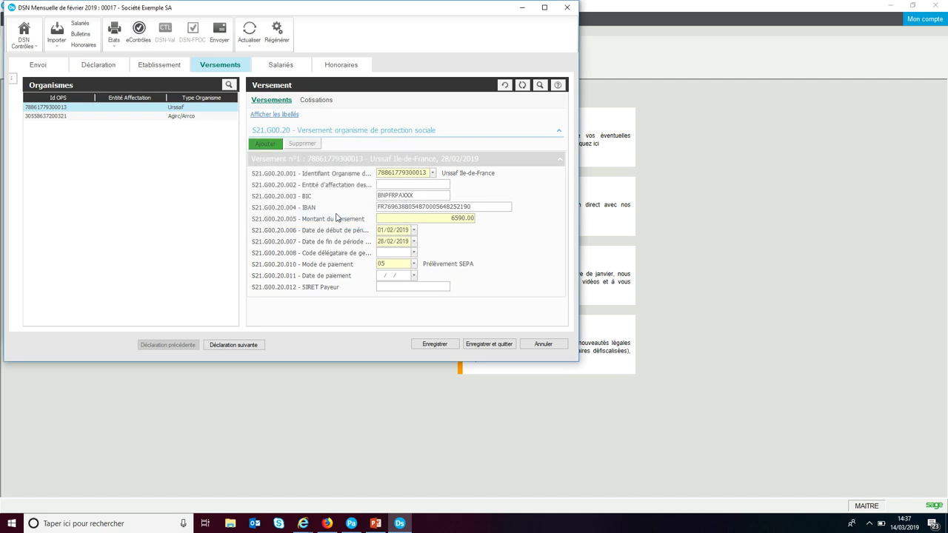
{"action": "left_click", "coordinate": [433, 173]}
{"action": "scroll", "coordinate": [459, 231], "scroll_direction": "down", "scroll_amount": 5}
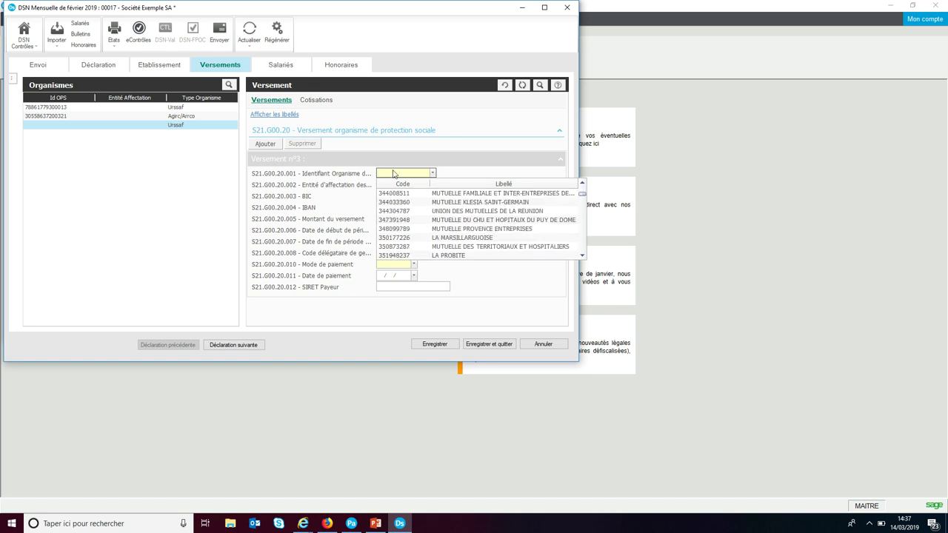
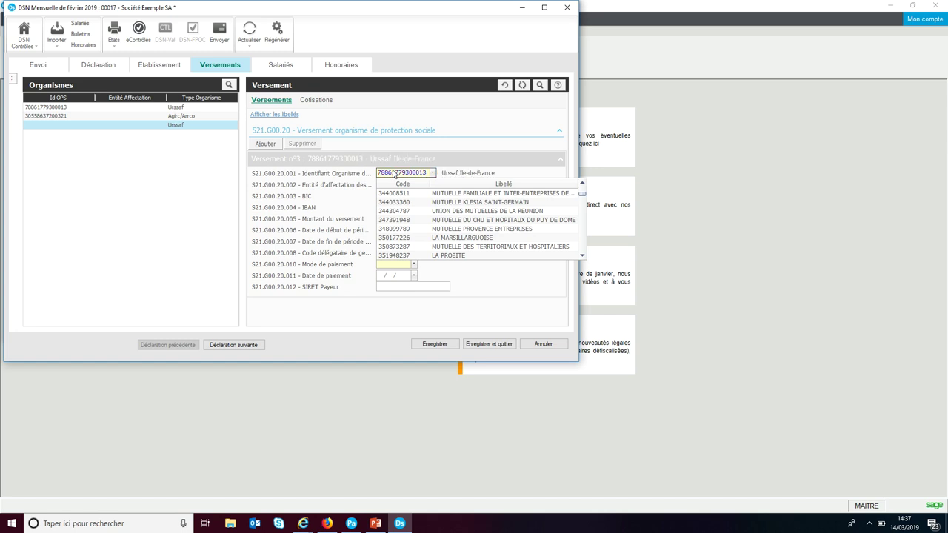
{"action": "key", "text": "Tab"}
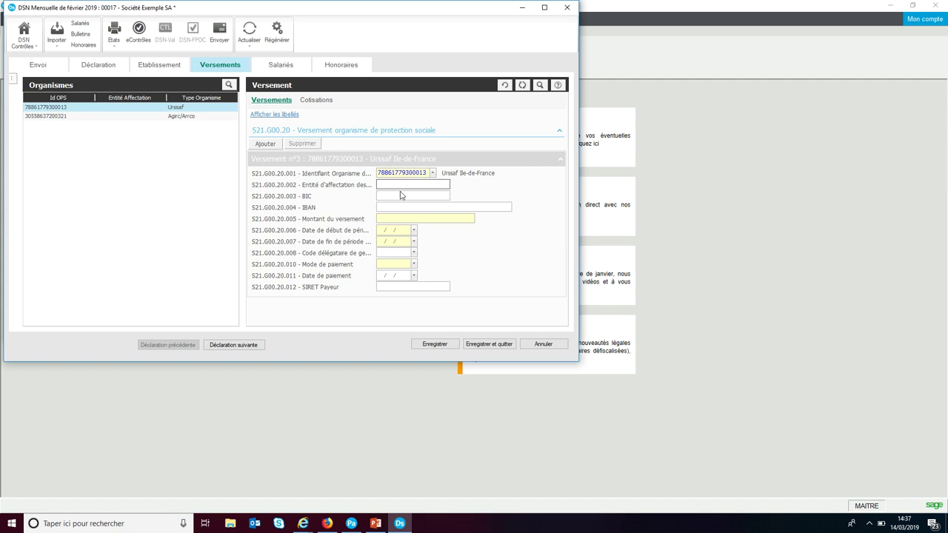
{"action": "left_click", "coordinate": [397, 198]}
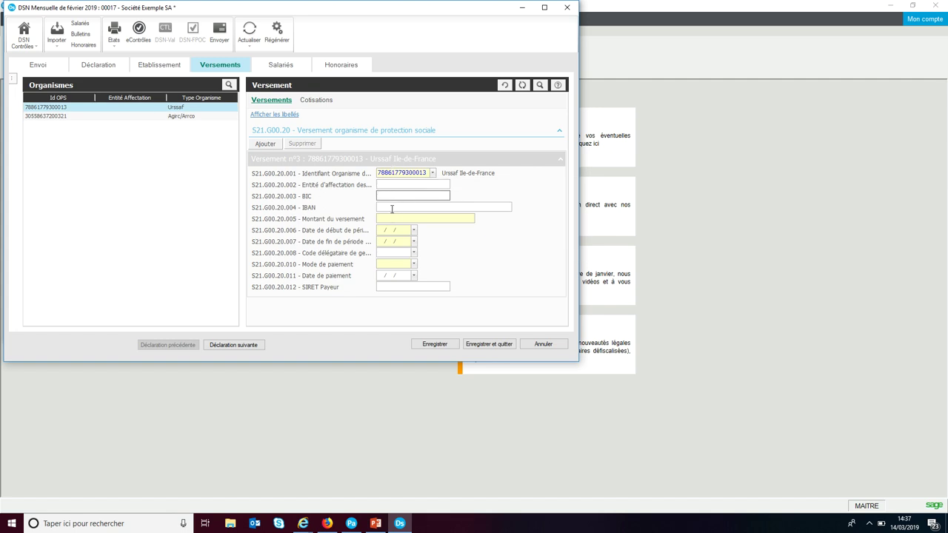
{"action": "left_click", "coordinate": [158, 116]}
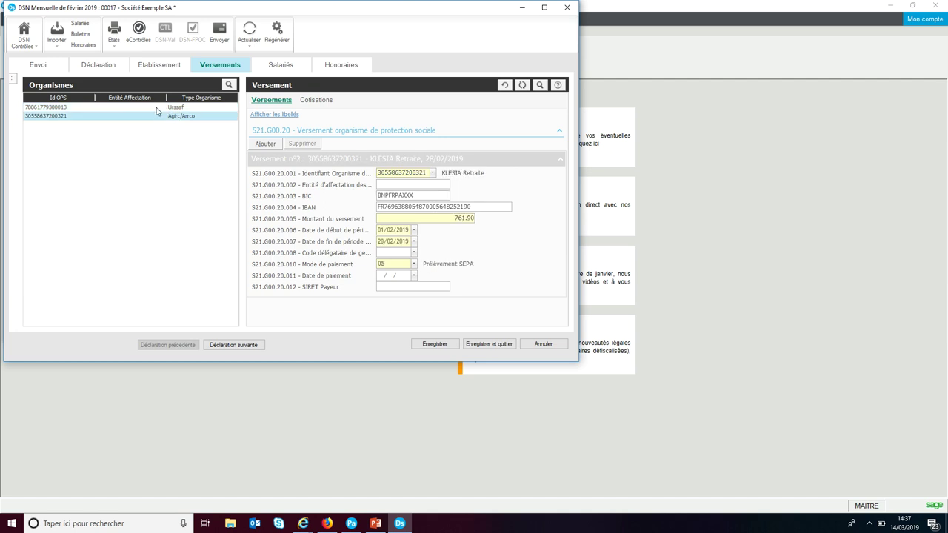
Step: Copy the BIC from Urssaf payment n°1 into payment n°3
{"action": "left_click", "coordinate": [156, 107]}
{"action": "left_click", "coordinate": [416, 196]}
{"action": "left_click_drag", "start_coordinate": [414, 196], "coordinate": [339, 197]}
{"action": "key", "text": "ctrl+c"}
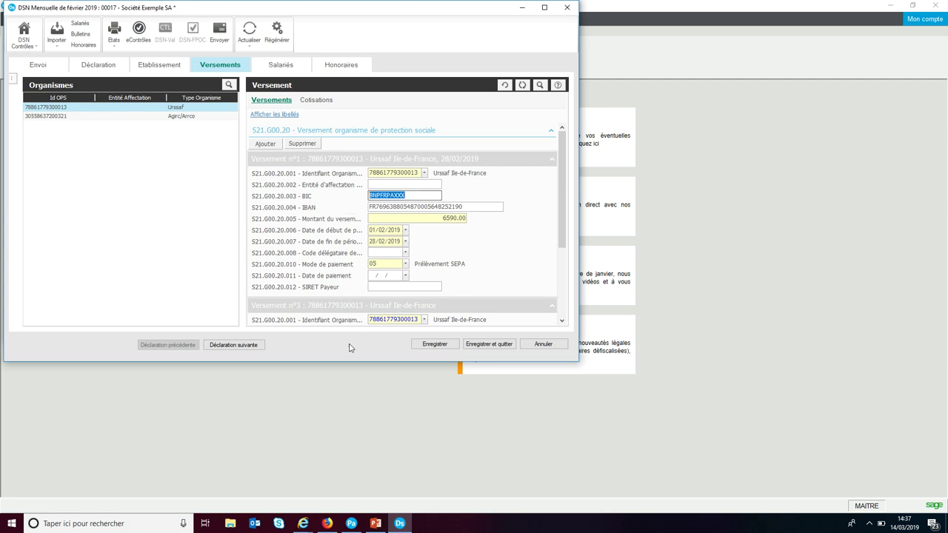
{"action": "left_click", "coordinate": [154, 116]}
{"action": "left_click_drag", "start_coordinate": [560, 181], "coordinate": [560, 237]}
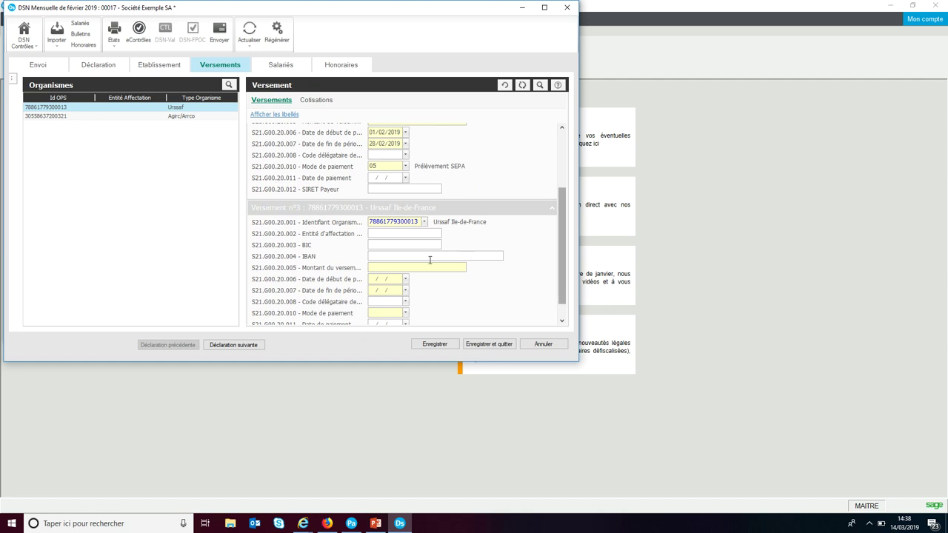
{"action": "left_click", "coordinate": [412, 245]}
{"action": "key", "text": "ctrl+v"}
Step: Copy the IBAN from payment n°1 into payment n°3
{"action": "scroll", "coordinate": [422, 186], "scroll_direction": "up", "scroll_amount": 3}
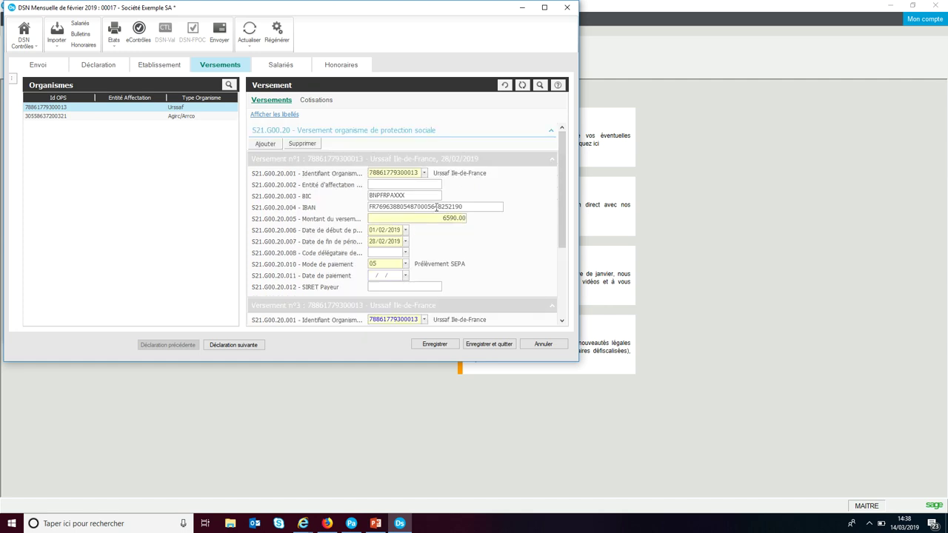
{"action": "left_click_drag", "start_coordinate": [463, 206], "coordinate": [365, 207]}
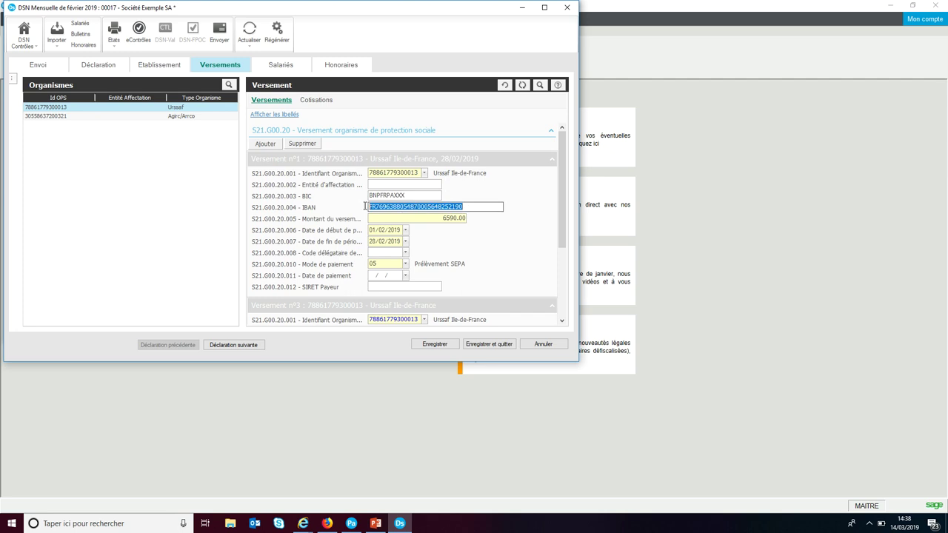
{"action": "scroll", "coordinate": [369, 196], "scroll_direction": "down", "scroll_amount": 4}
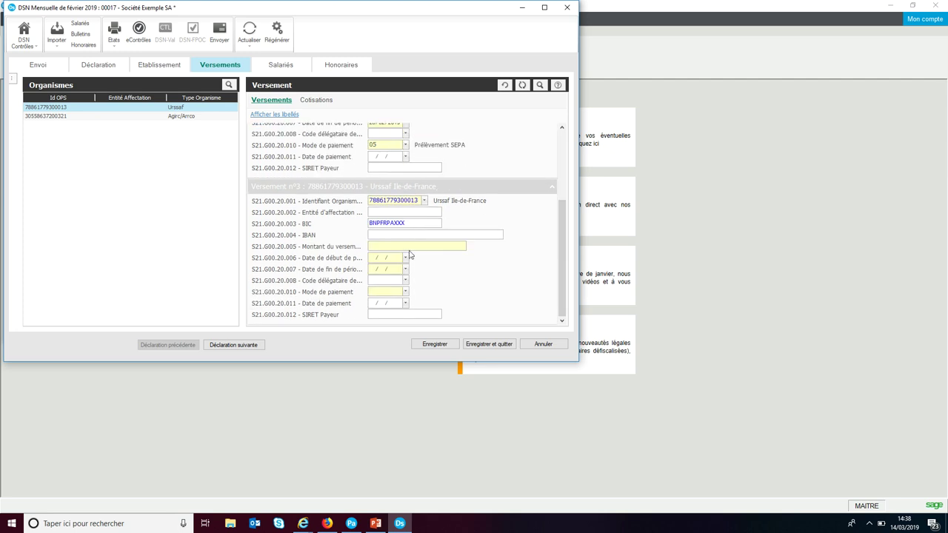
{"action": "left_click", "coordinate": [404, 234]}
{"action": "key", "text": "ctrl+v"}
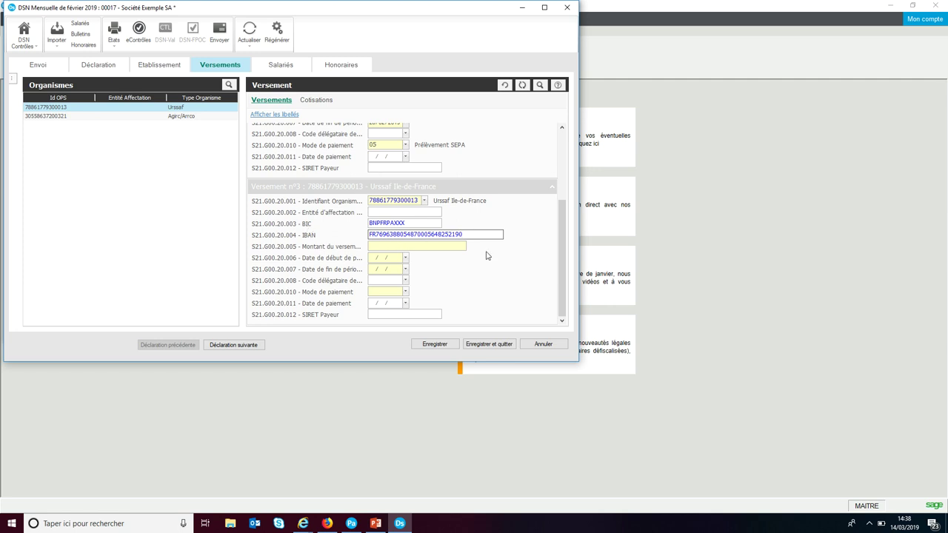
Step: Enter amount 120, period 01/01/2019–31/01/2019, payment mode 05 Prélèvement SEPA, and save
{"action": "left_click", "coordinate": [390, 247]}
{"action": "type", "text": "120"}
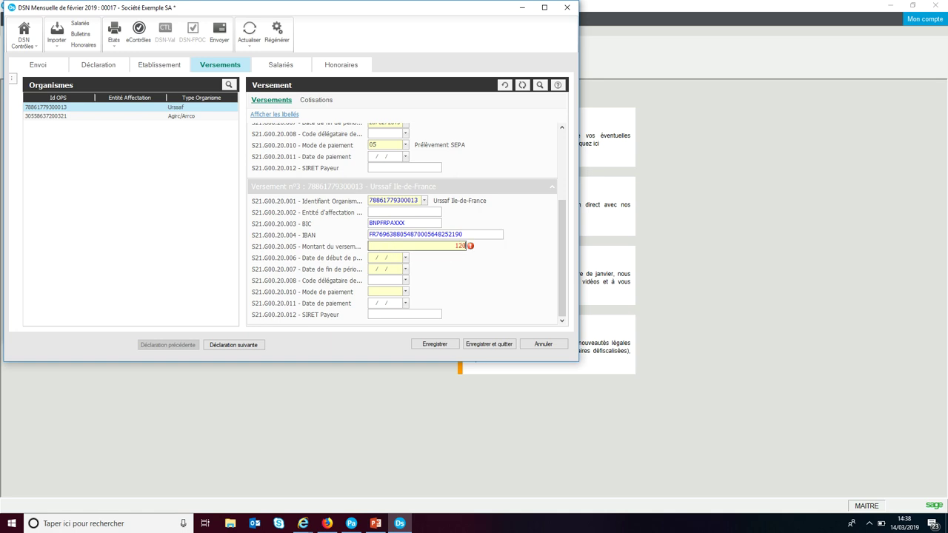
{"action": "left_click", "coordinate": [372, 259]}
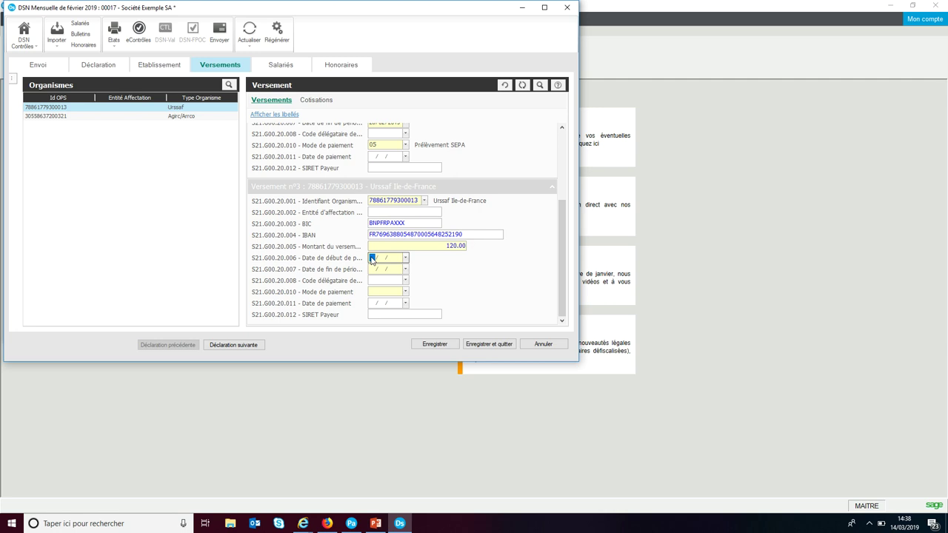
{"action": "type", "text": "01/01/2019"}
{"action": "key", "text": "Tab"}
{"action": "type", "text": "3"}
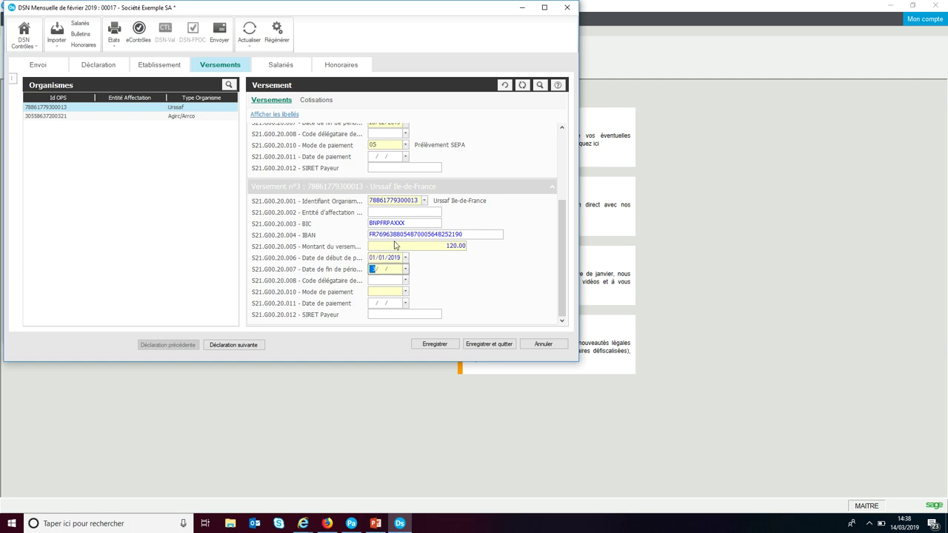
{"action": "type", "text": "1/01"}
{"action": "left_click", "coordinate": [406, 292]}
{"action": "left_click", "coordinate": [384, 339]}
{"action": "left_click", "coordinate": [434, 344]}
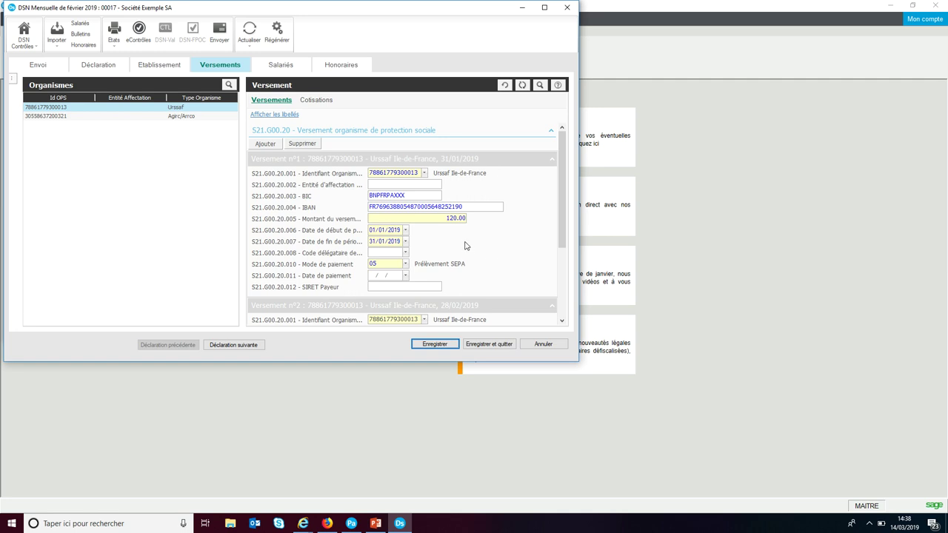
Step: Show employee S001's Cotisation details in the Salariés section, including its base assujettie lines
{"action": "scroll", "coordinate": [502, 253], "scroll_direction": "down", "scroll_amount": 3}
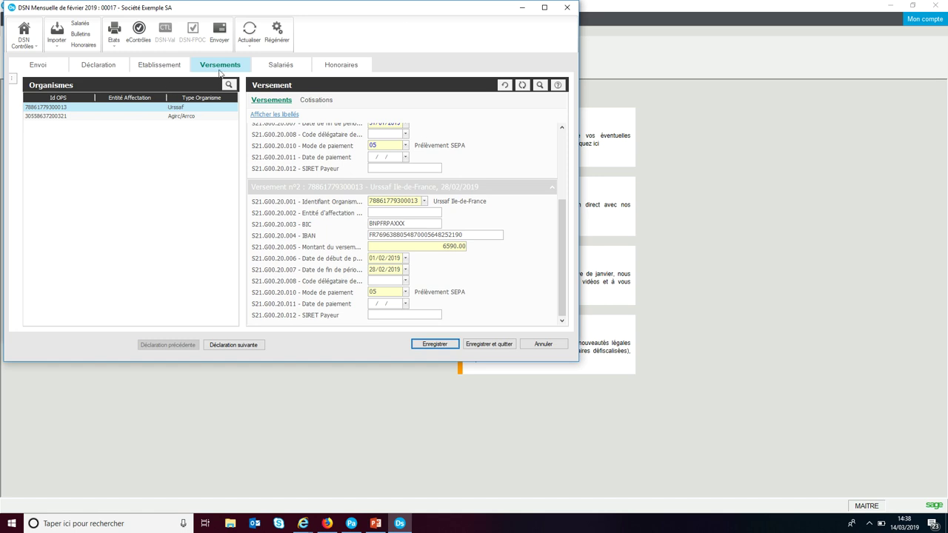
{"action": "left_click", "coordinate": [269, 67]}
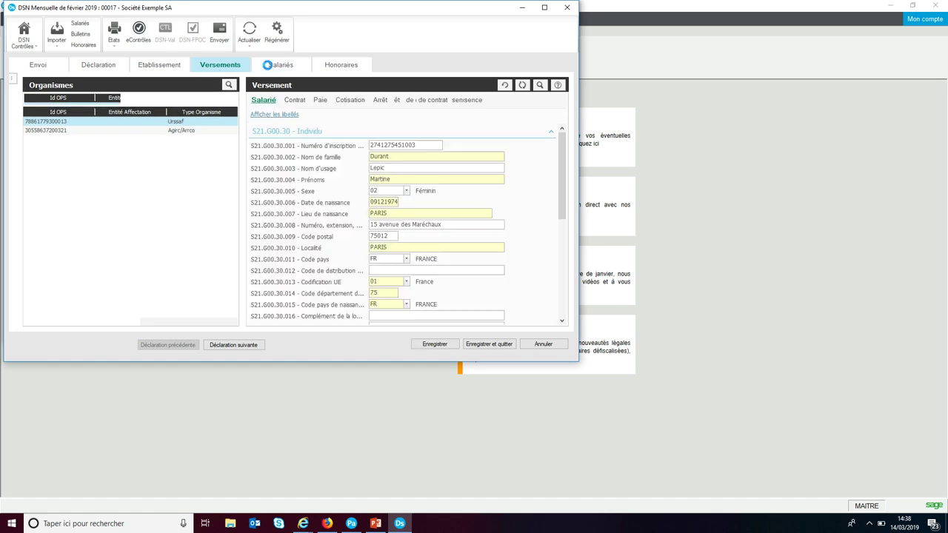
{"action": "left_click", "coordinate": [350, 101]}
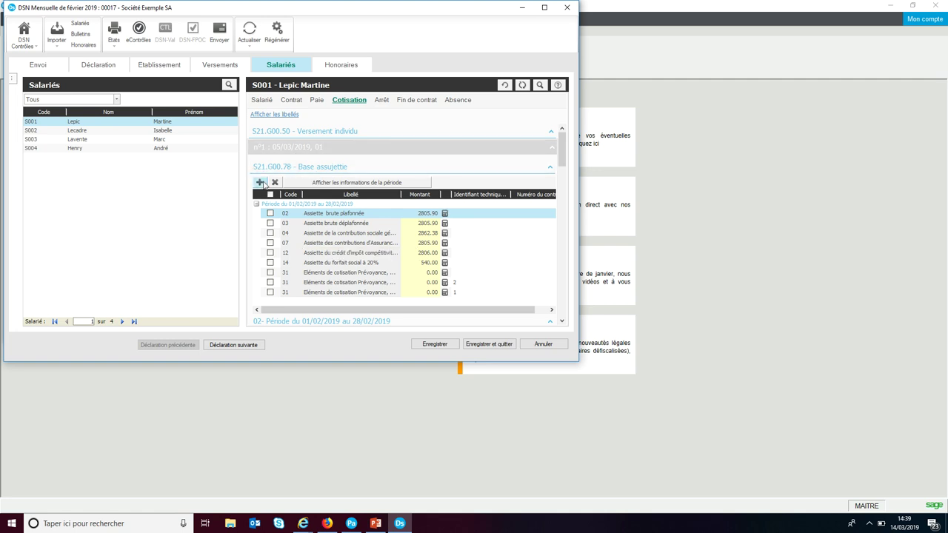
Step: Add a base assujettie line with code 14, Assiette du forfait social à 20%
{"action": "left_click", "coordinate": [260, 182]}
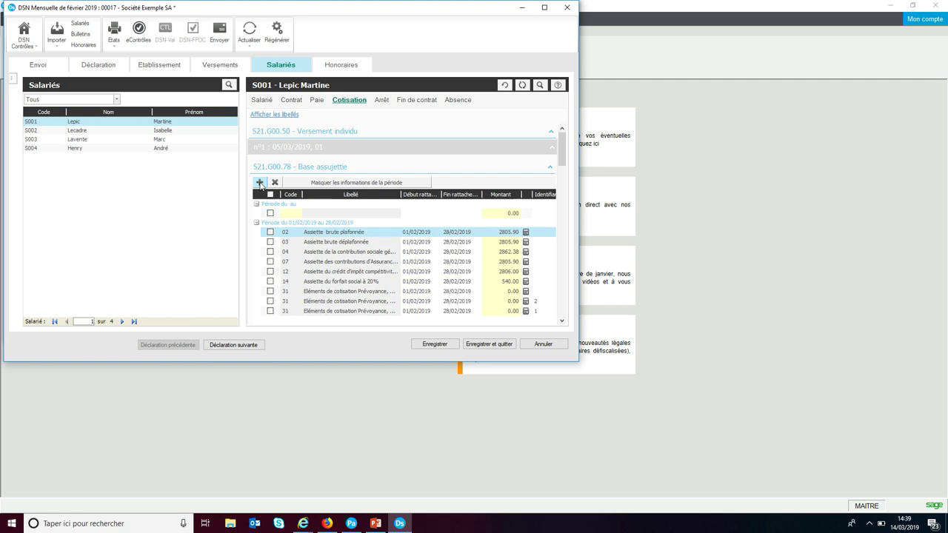
{"action": "left_click", "coordinate": [284, 214]}
{"action": "left_click", "coordinate": [297, 205]}
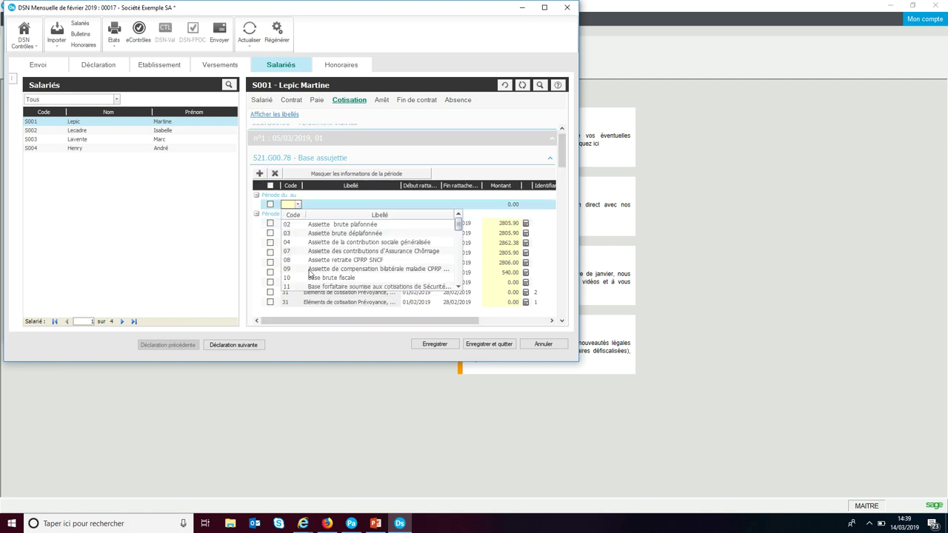
{"action": "scroll", "coordinate": [309, 272], "scroll_direction": "down", "scroll_amount": 1}
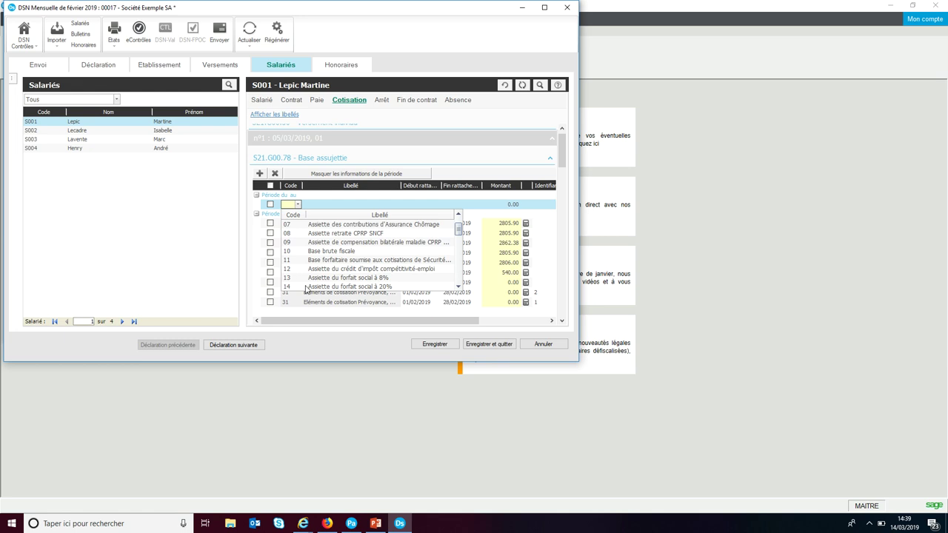
{"action": "left_click", "coordinate": [308, 287]}
Step: Give the line dates 01/01/2019 to 31/01/2019 and amount 120, then save it
{"action": "left_click", "coordinate": [416, 205]}
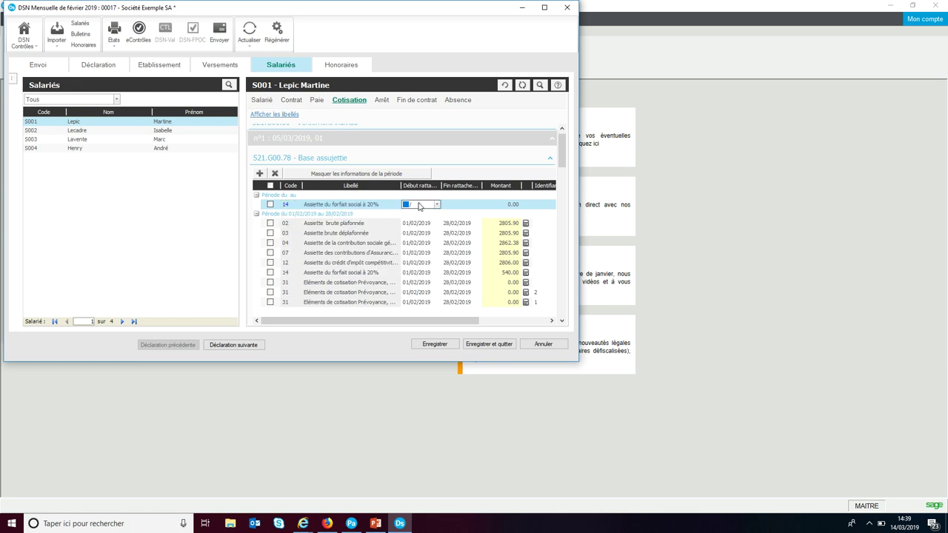
{"action": "type", "text": "02/"}
{"action": "left_click", "coordinate": [408, 205]}
{"action": "type", "text": "0101"}
{"action": "key", "text": "Tab"}
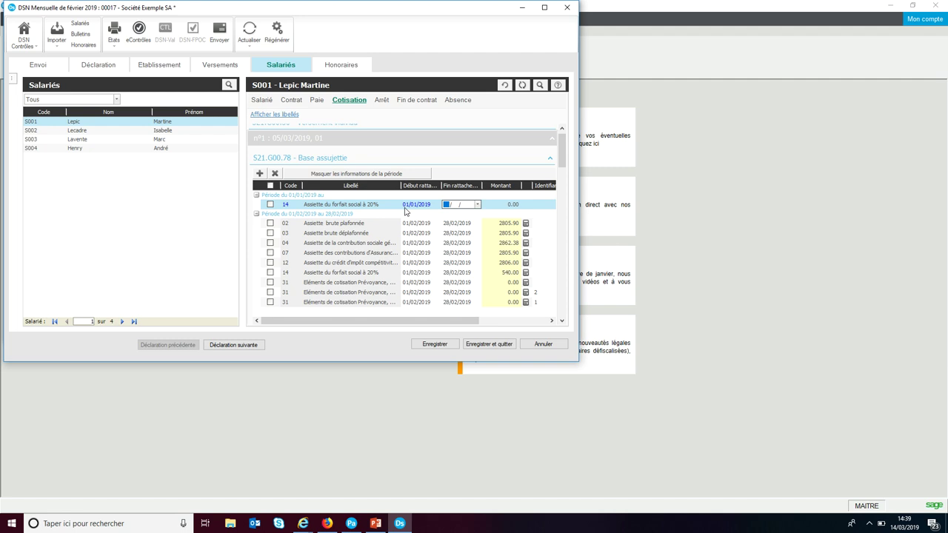
{"action": "type", "text": "3101"}
{"action": "left_click", "coordinate": [509, 208]}
{"action": "type", "text": "120"}
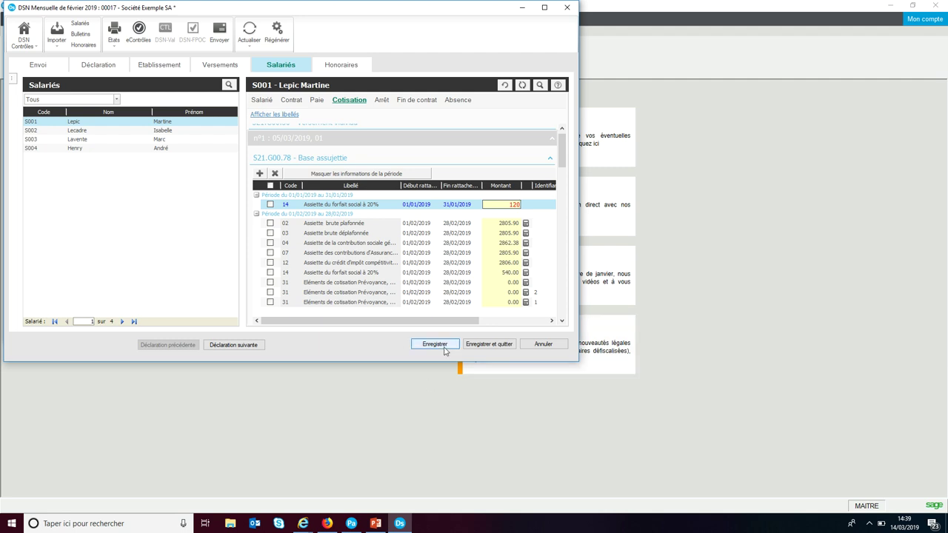
{"action": "left_click", "coordinate": [443, 345]}
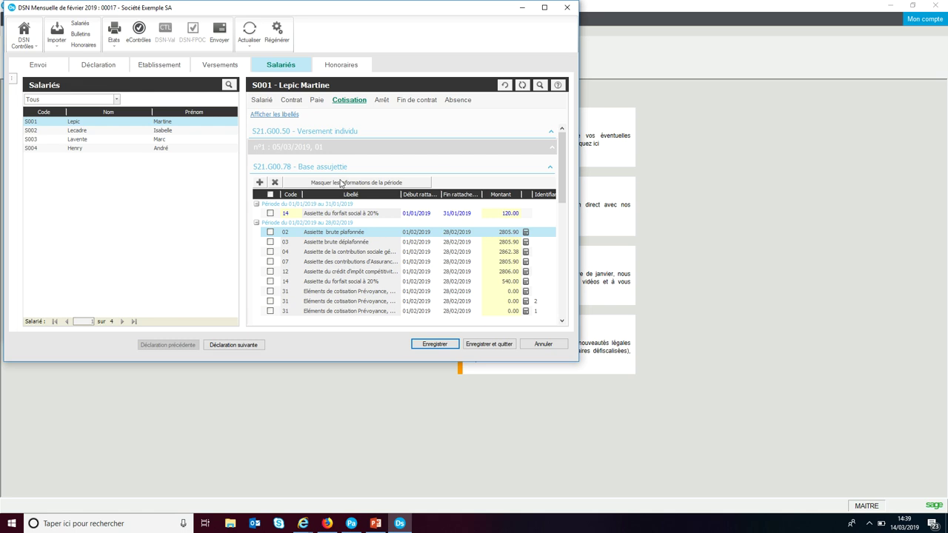
{"action": "left_click", "coordinate": [349, 101]}
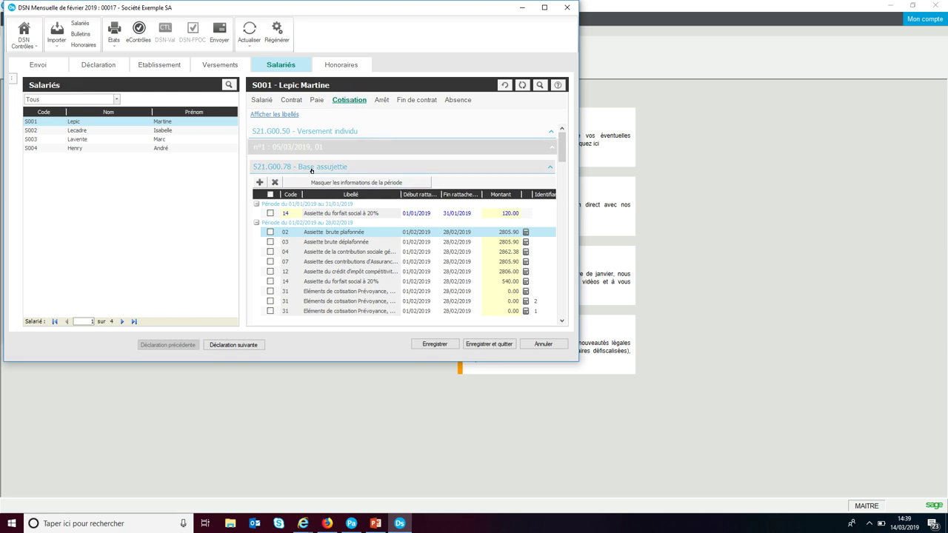
Step: Add a Base assujettie row, then delete the leftover empty row
{"action": "scroll", "coordinate": [392, 239], "scroll_direction": "down", "scroll_amount": 3}
{"action": "scroll", "coordinate": [388, 240], "scroll_direction": "down", "scroll_amount": 5}
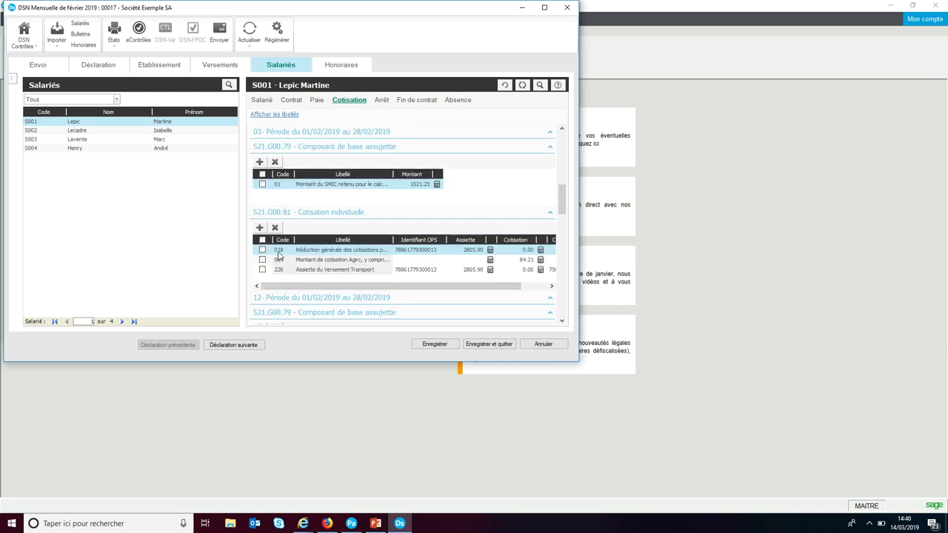
{"action": "left_click", "coordinate": [260, 228]}
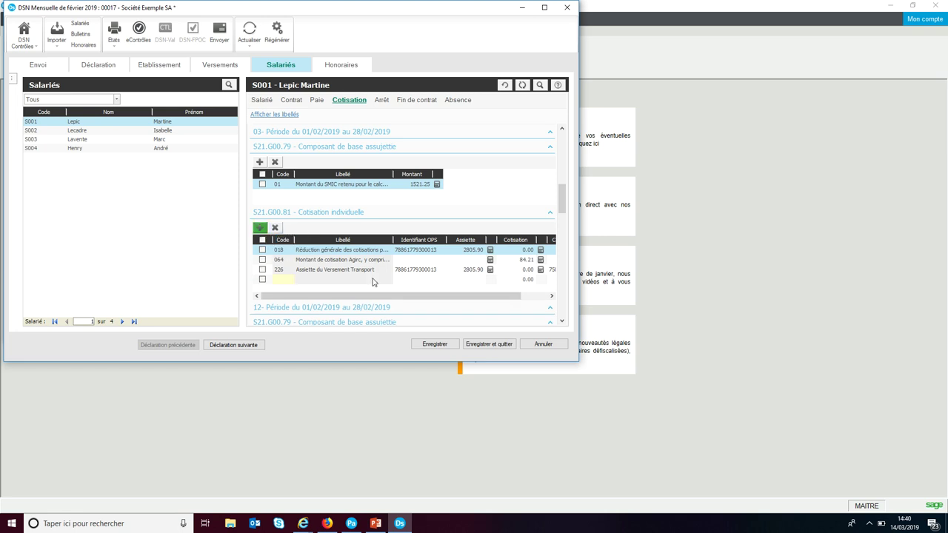
{"action": "scroll", "coordinate": [300, 250], "scroll_direction": "up", "scroll_amount": 5}
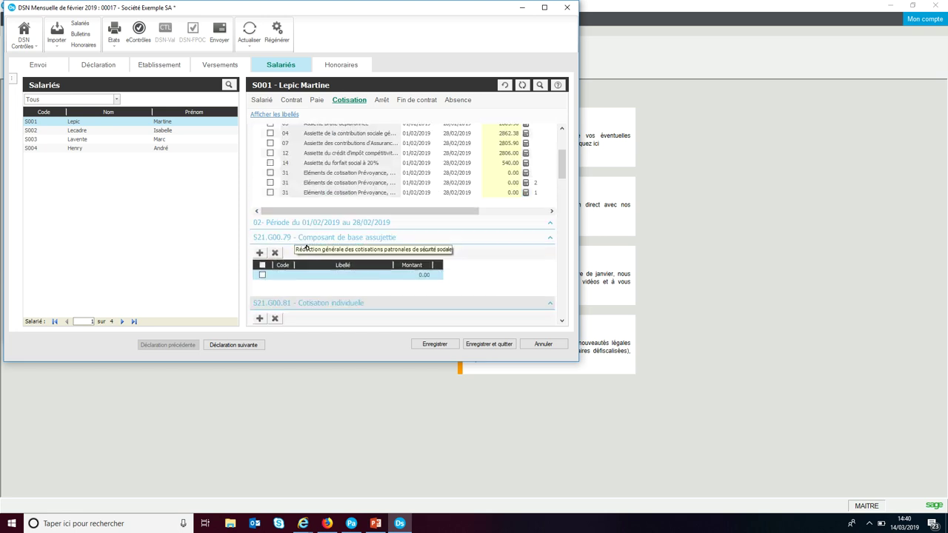
{"action": "scroll", "coordinate": [309, 249], "scroll_direction": "up", "scroll_amount": 3}
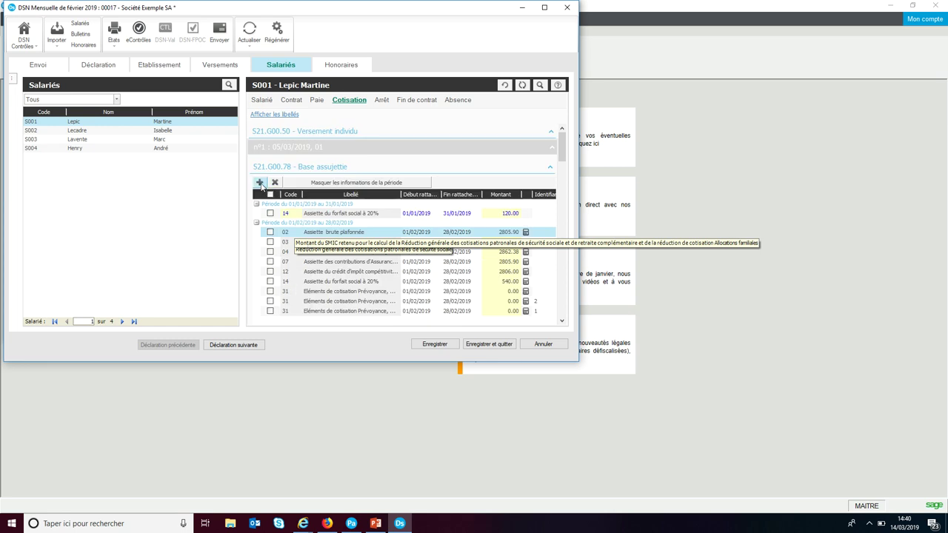
{"action": "left_click", "coordinate": [260, 182]}
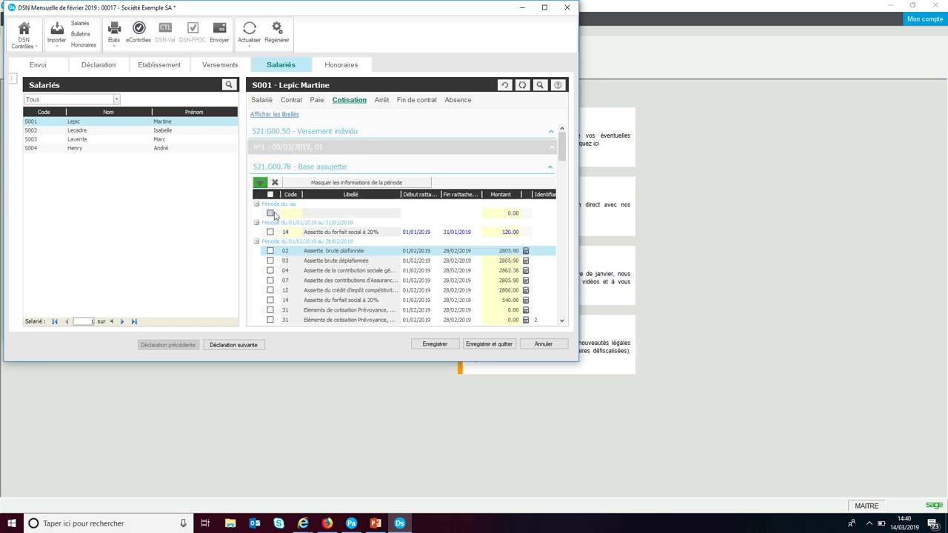
{"action": "scroll", "coordinate": [270, 213], "scroll_direction": "down", "scroll_amount": 1}
{"action": "left_click", "coordinate": [269, 186]}
{"action": "left_click", "coordinate": [275, 153]}
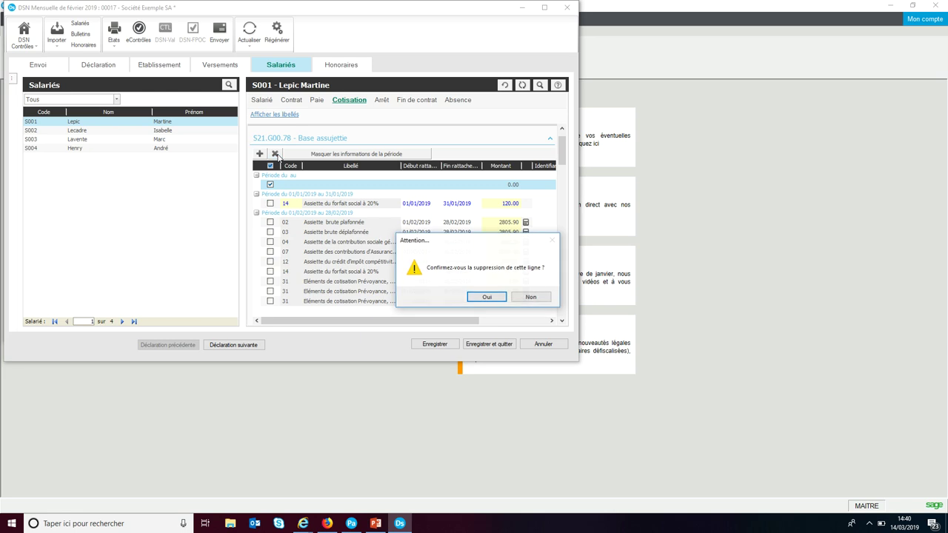
{"action": "left_click", "coordinate": [479, 297]}
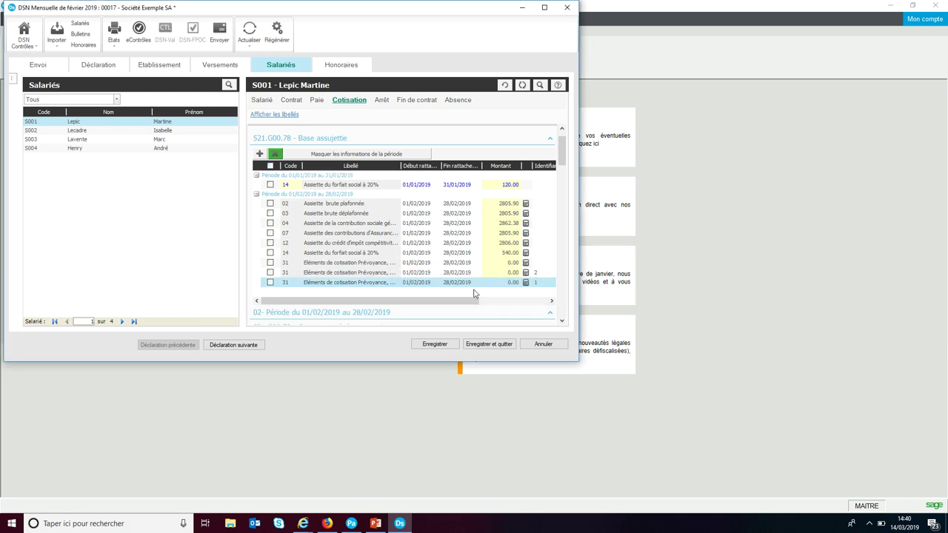
Step: Save and close the February DSN, then bring up the regularisation overview page
{"action": "left_click", "coordinate": [475, 345]}
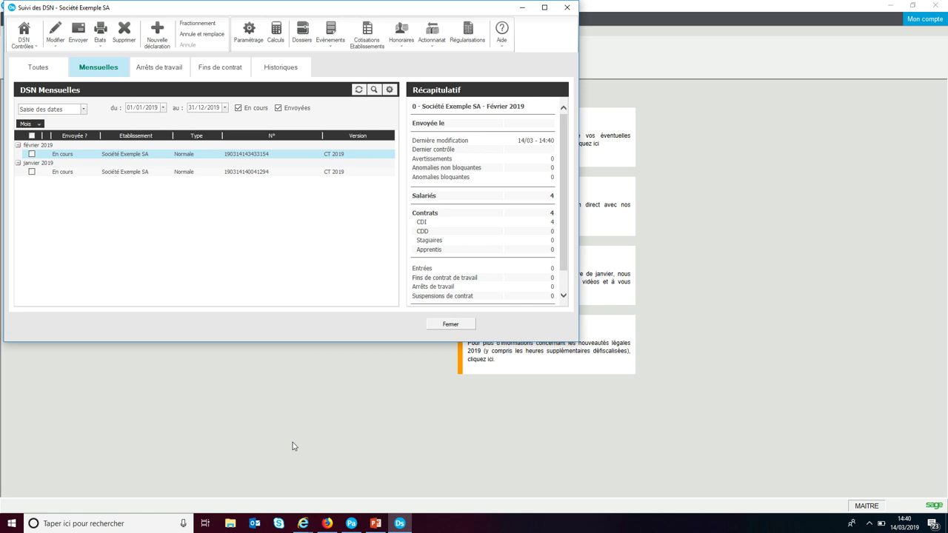
{"action": "mouse_move", "coordinate": [311, 523]}
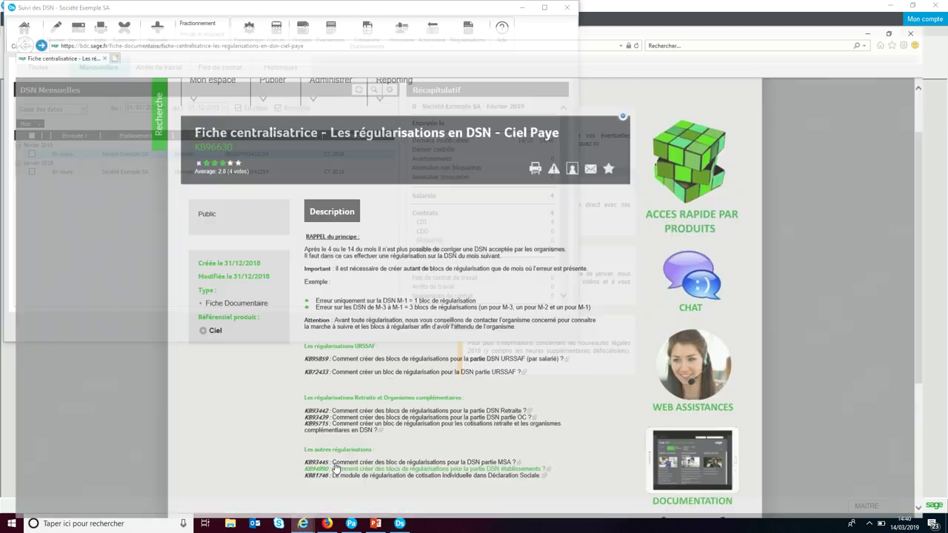
{"action": "left_click", "coordinate": [334, 472]}
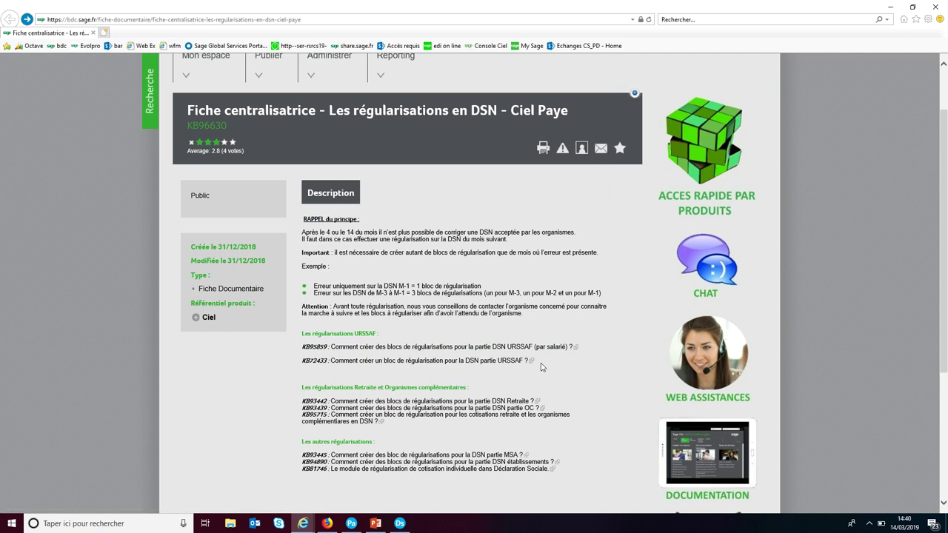
Step: Open article KB72433 from the Les régularisations URSSAF list
{"action": "scroll", "coordinate": [437, 328], "scroll_direction": "down", "scroll_amount": 3}
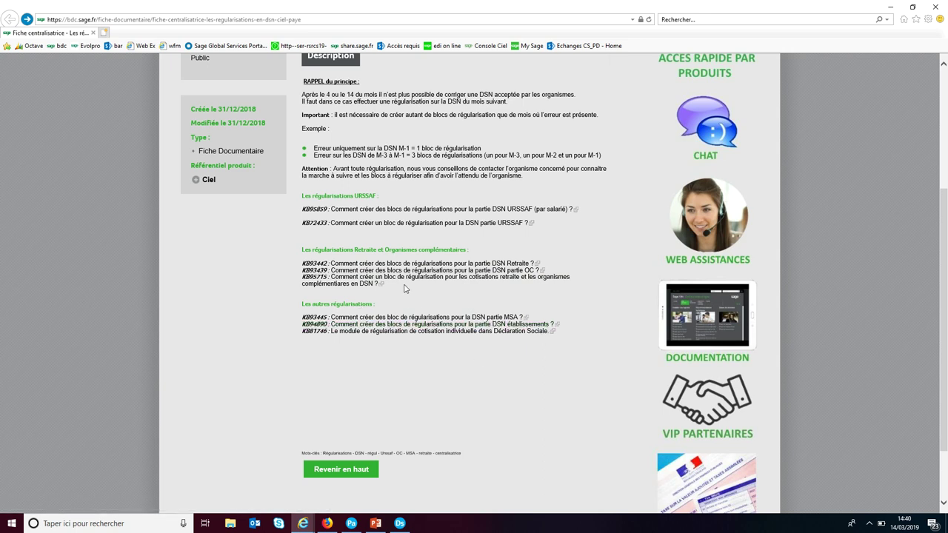
{"action": "left_click", "coordinate": [442, 223]}
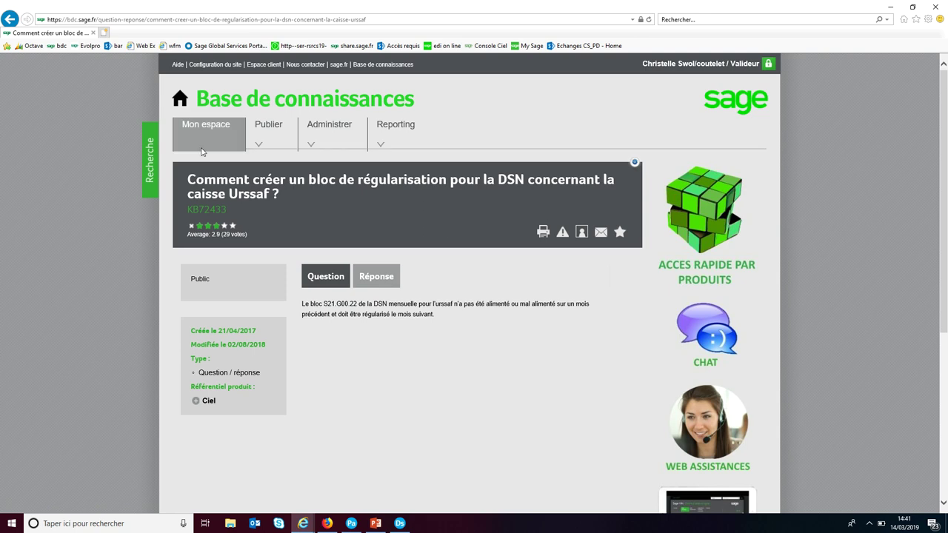
Step: Expand the article's Réponse section and read through its steps
{"action": "mouse_move", "coordinate": [328, 129]}
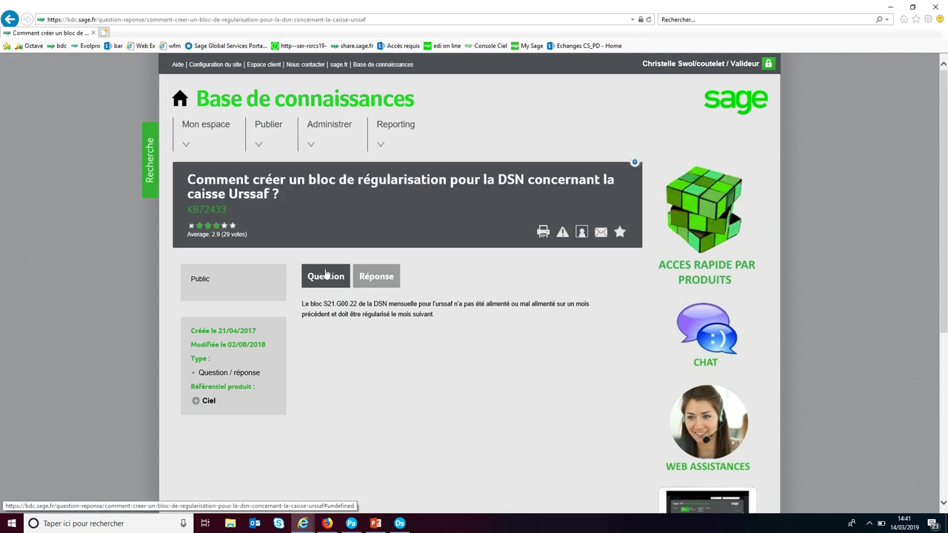
{"action": "left_click", "coordinate": [388, 282]}
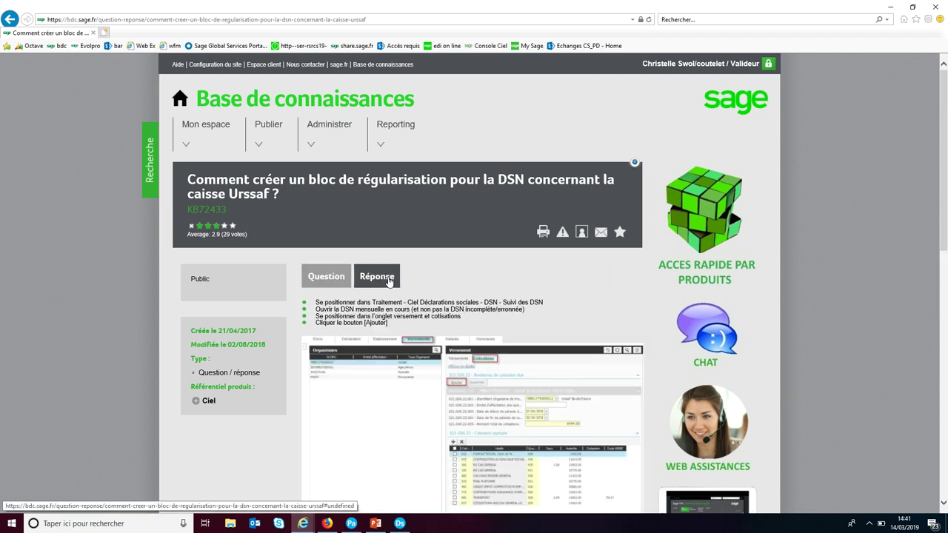
{"action": "scroll", "coordinate": [511, 281], "scroll_direction": "down", "scroll_amount": 2}
{"action": "scroll", "coordinate": [516, 285], "scroll_direction": "down", "scroll_amount": 5}
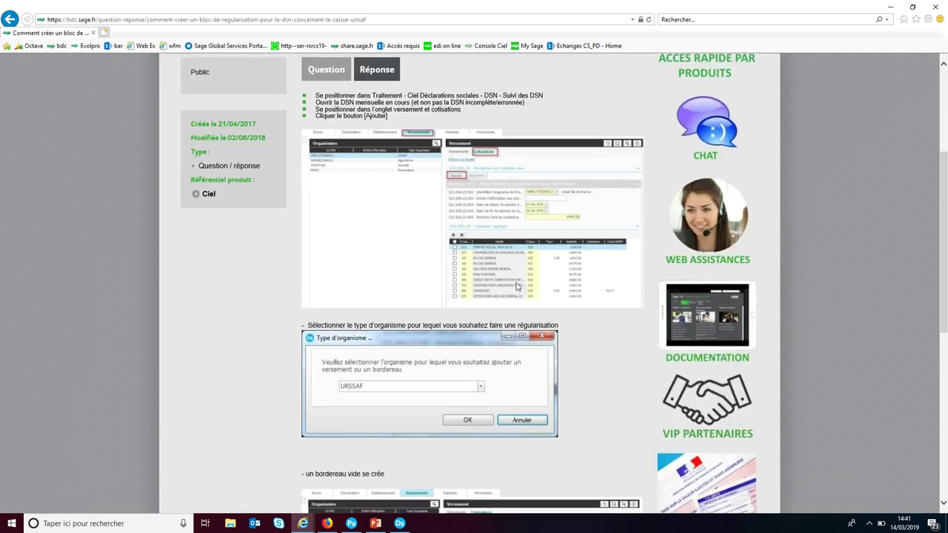
{"action": "scroll", "coordinate": [517, 291], "scroll_direction": "up", "scroll_amount": 4}
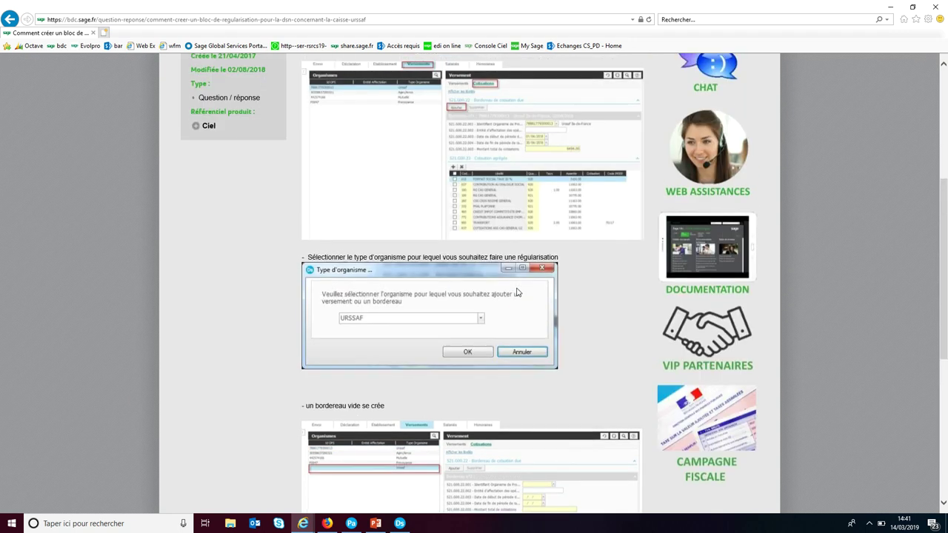
{"action": "scroll", "coordinate": [510, 285], "scroll_direction": "up", "scroll_amount": 3}
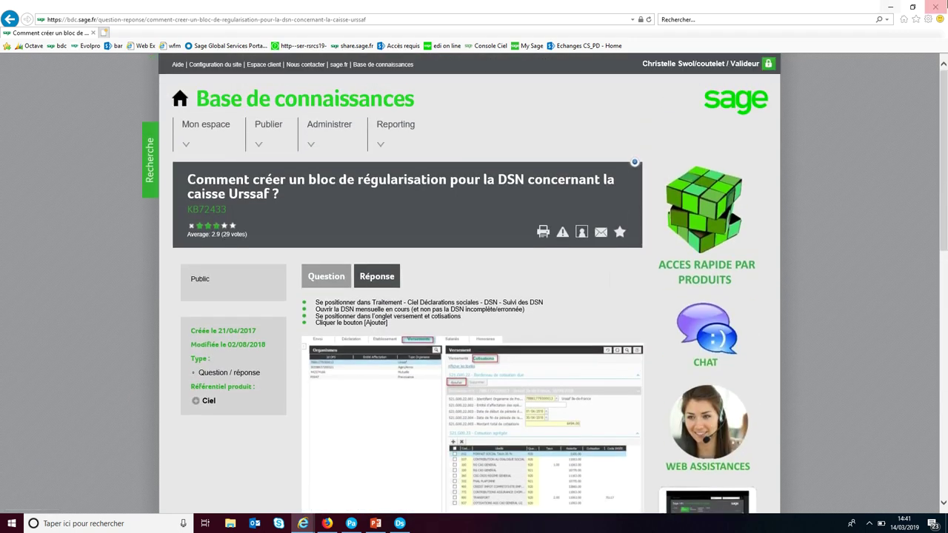
Step: Return to the regularisation overview page, then back to Ciel Paye Evolution
{"action": "left_click", "coordinate": [11, 19]}
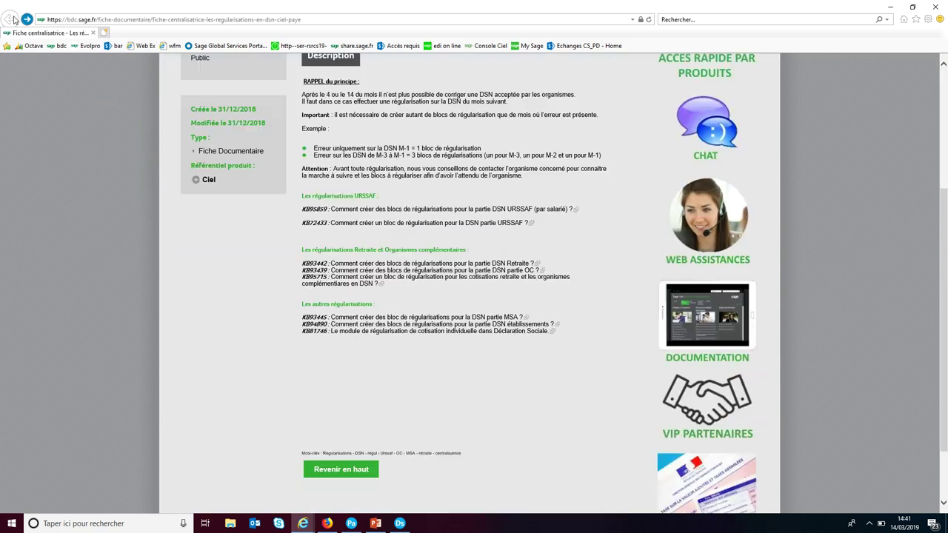
{"action": "scroll", "coordinate": [273, 289], "scroll_direction": "up", "scroll_amount": 1}
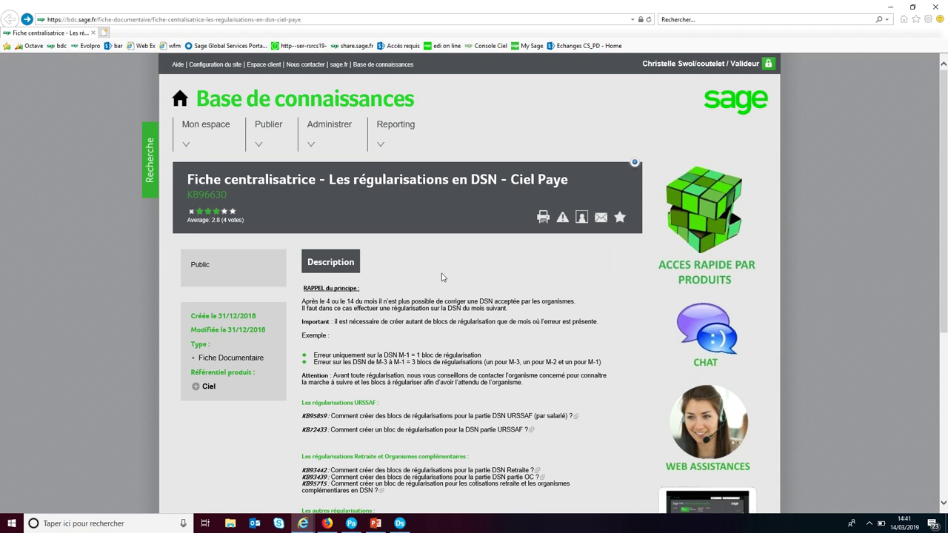
{"action": "left_click", "coordinate": [350, 524]}
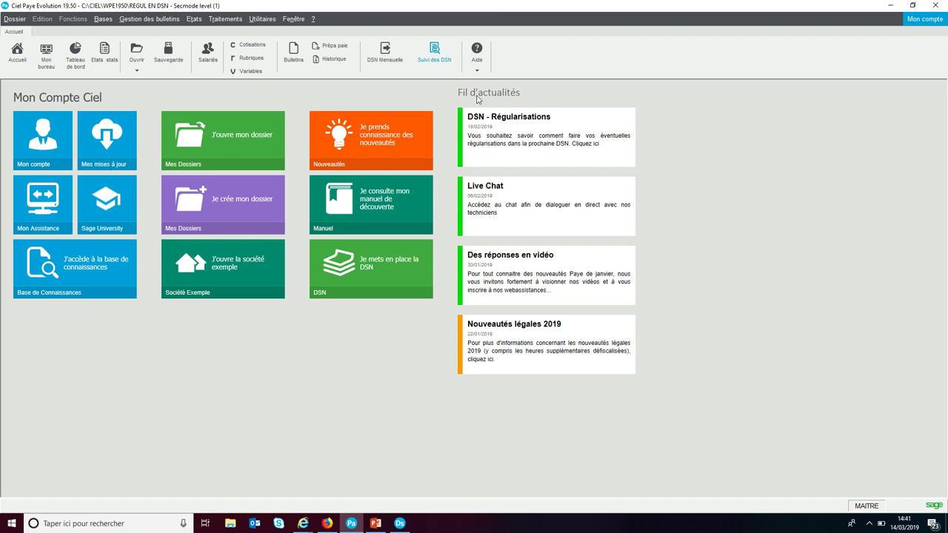
{"action": "left_click", "coordinate": [507, 124]}
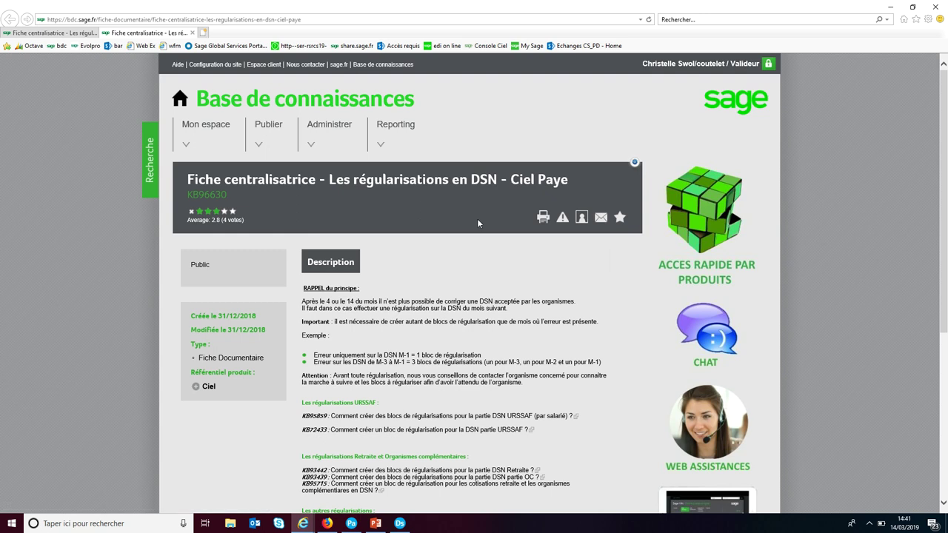
{"action": "left_click", "coordinate": [350, 525]}
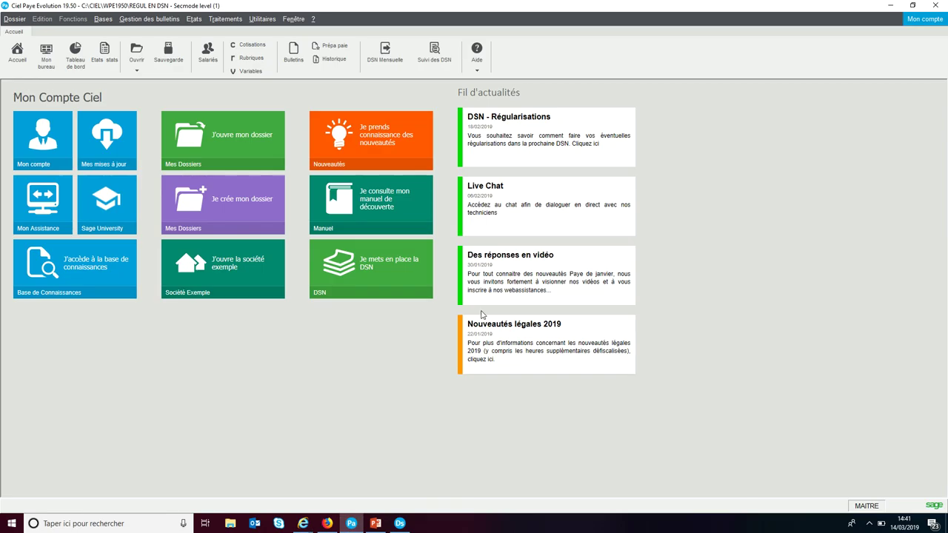